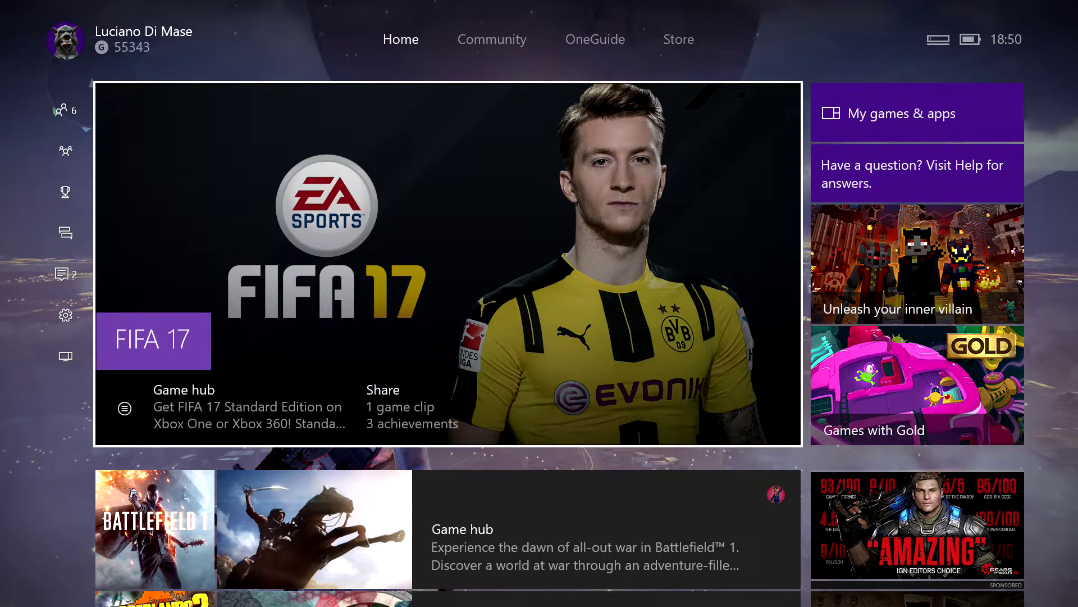
# Open My games & apps, switch to Apps, and move down through the installed app tiles.
pyautogui.press('Right')
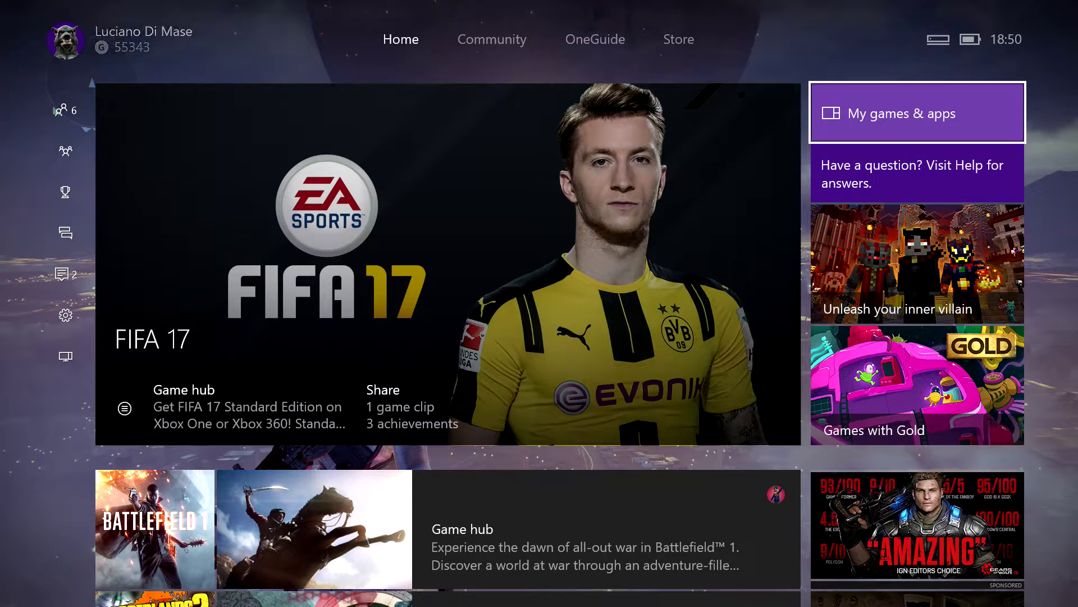
pyautogui.press('Return')
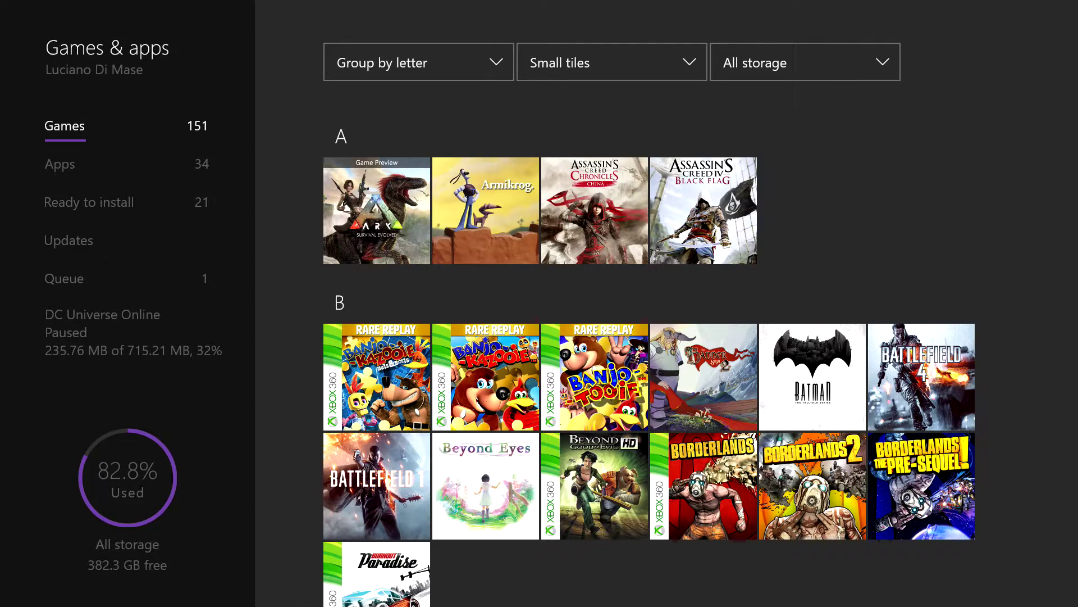
pyautogui.press('Down')
pyautogui.press('Right')
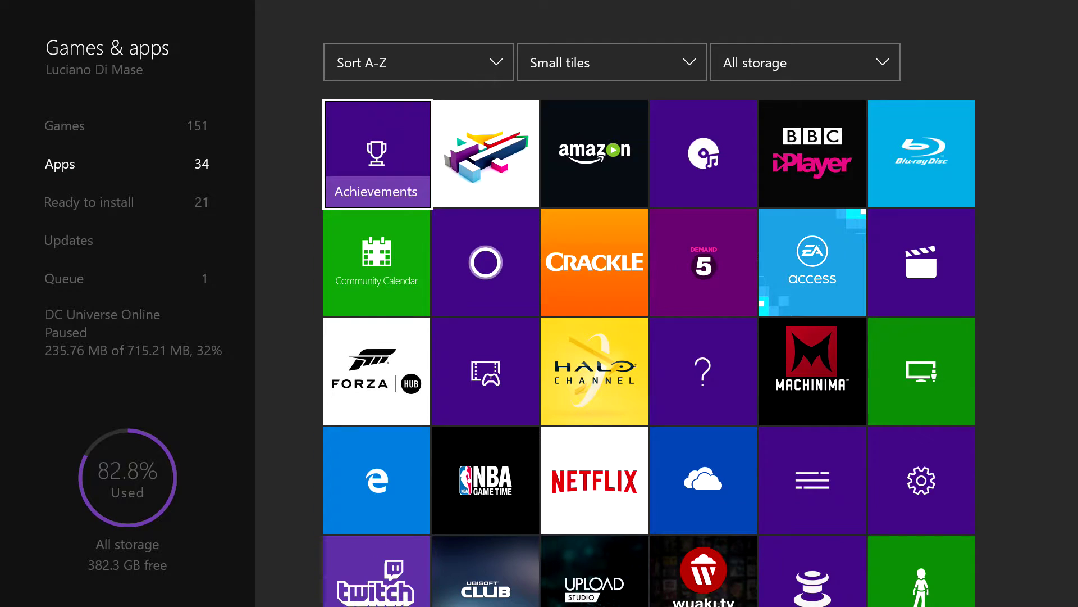
pyautogui.press('Right')
pyautogui.press('Right')
pyautogui.press('Down')
pyautogui.press('Down')
pyautogui.press('Down')
pyautogui.press('Down')
pyautogui.press('Right')
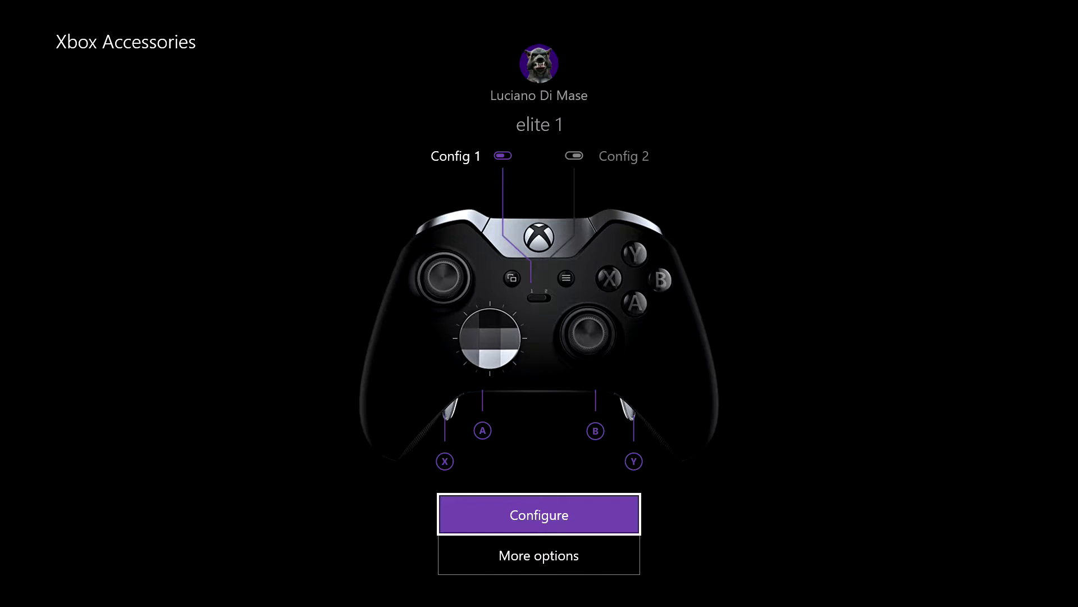
# Open the Elite controller's configurations and expand, then collapse, Config 1's options.
pyautogui.press('Return')
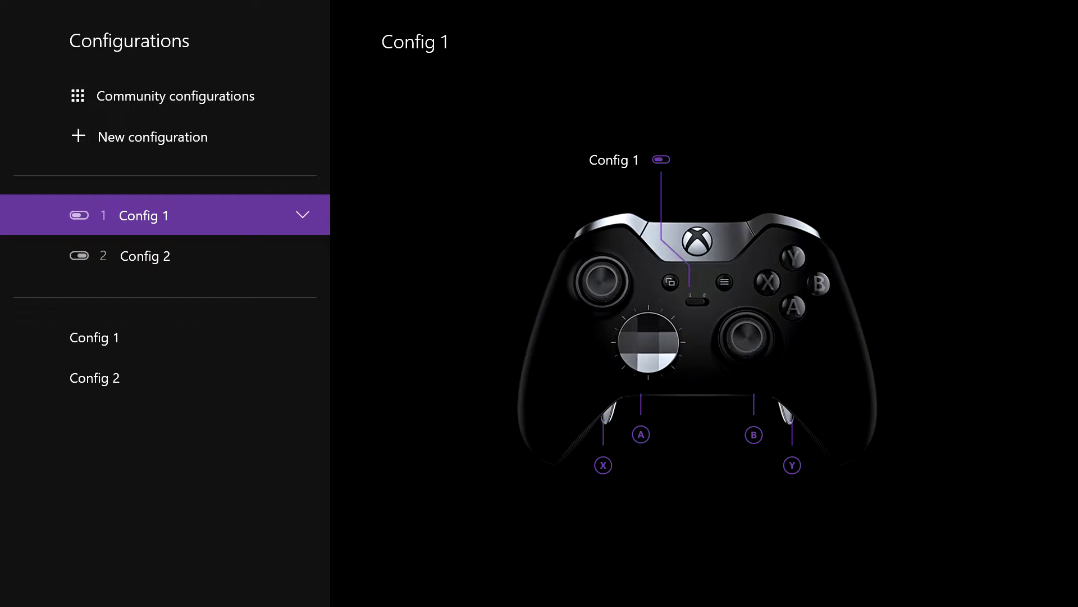
pyautogui.press('Down')
pyautogui.press('Up')
pyautogui.press('Return')
pyautogui.press('Down')
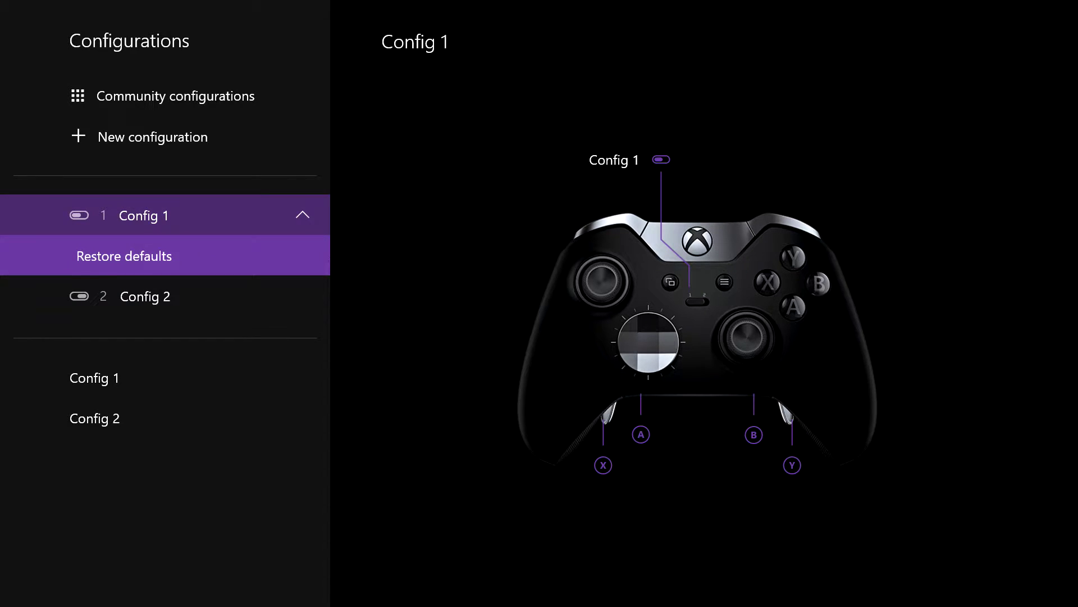
pyautogui.press('Escape')
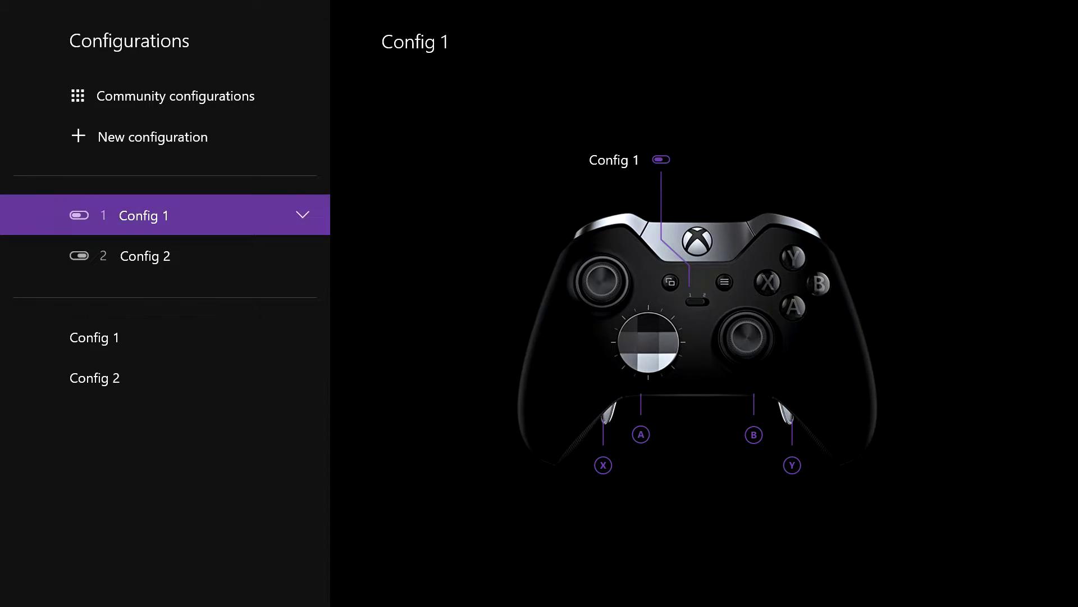
pyautogui.press('Down')
pyautogui.press('Down')
pyautogui.press('Up')
pyautogui.press('Up')
pyautogui.press('Return')
pyautogui.press('Down')
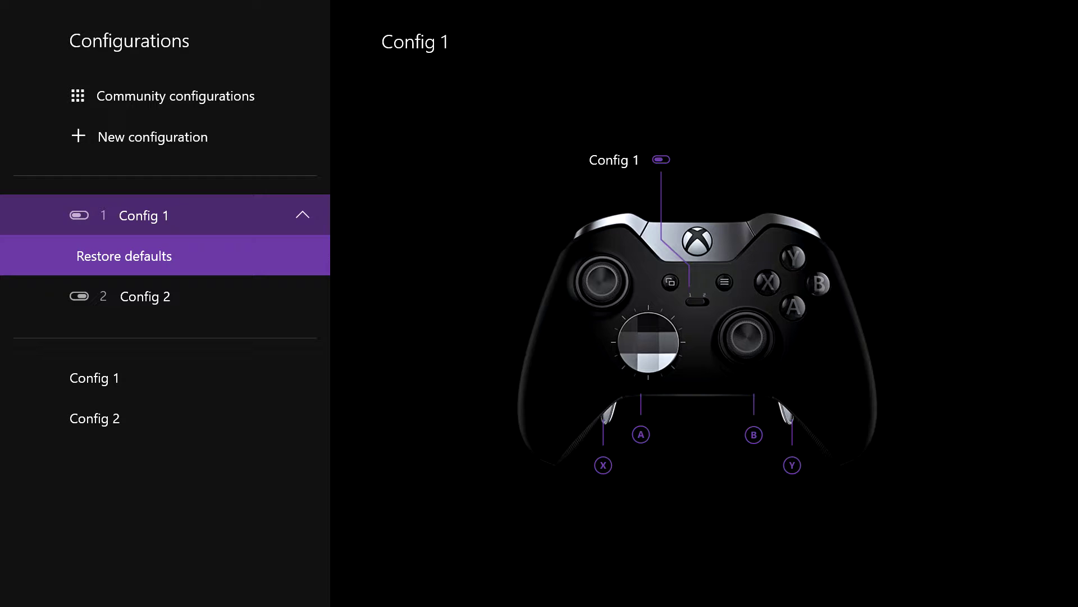
pyautogui.press('Escape')
# Preview Config 2 and Config 1 on the controller, then bring up saved Config 1's actions.
pyautogui.press('Down')
pyautogui.press('Up')
pyautogui.press('Down')
pyautogui.press('Up')
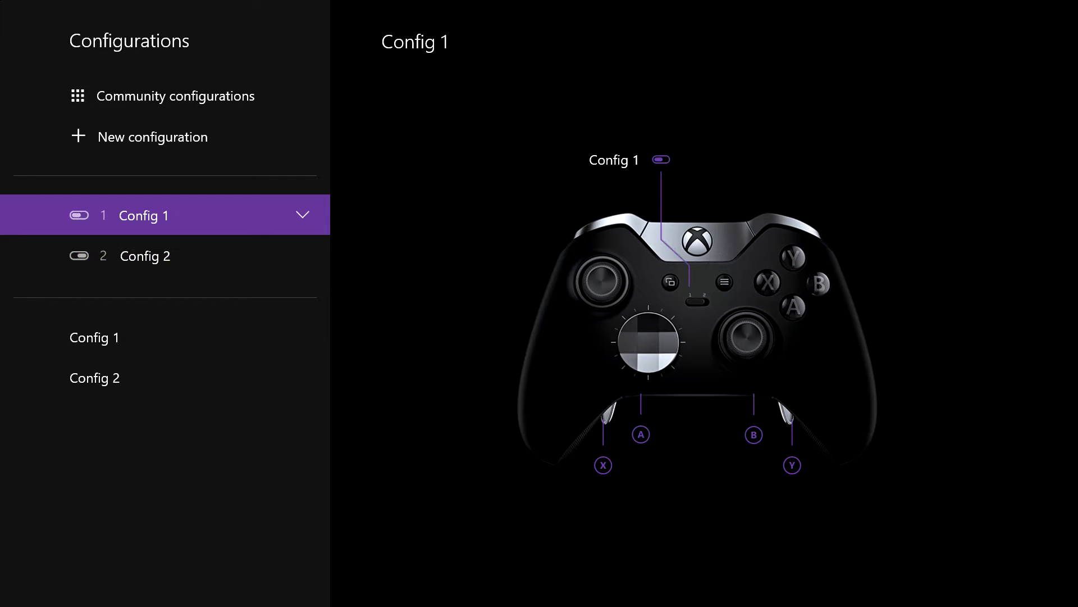
pyautogui.press('Down')
pyautogui.press('Down')
pyautogui.press('Down')
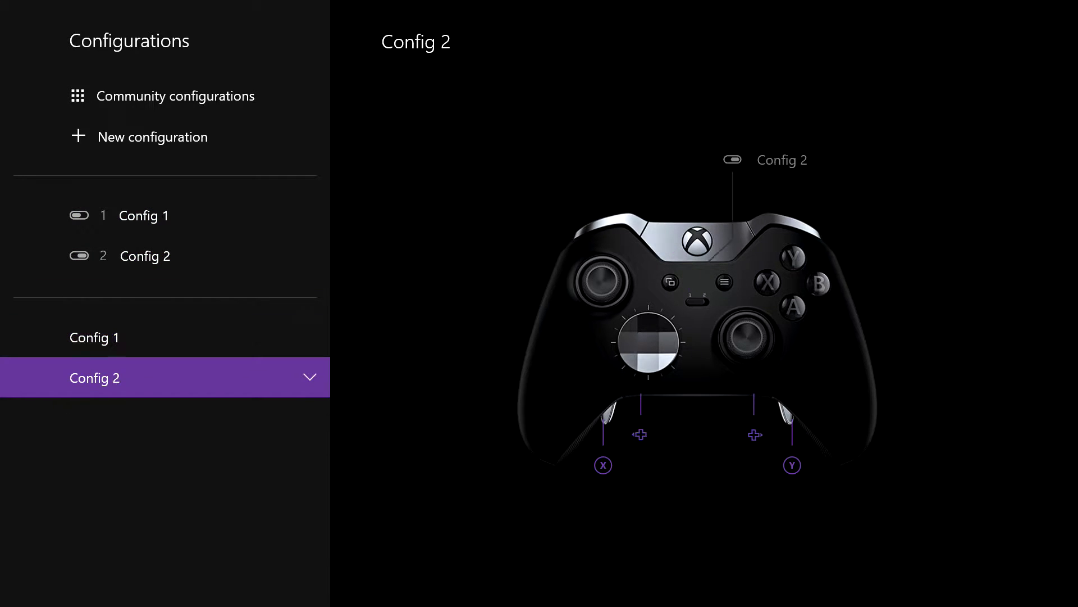
pyautogui.press('Up')
pyautogui.press('Return')
pyautogui.press('Down')
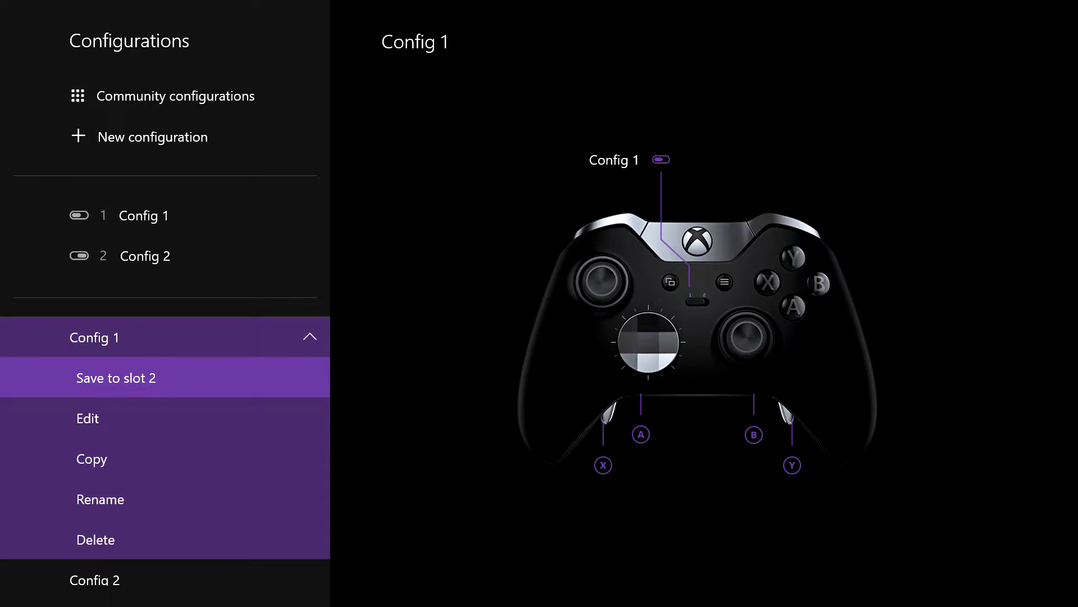
pyautogui.press('Down')
pyautogui.press('Return')
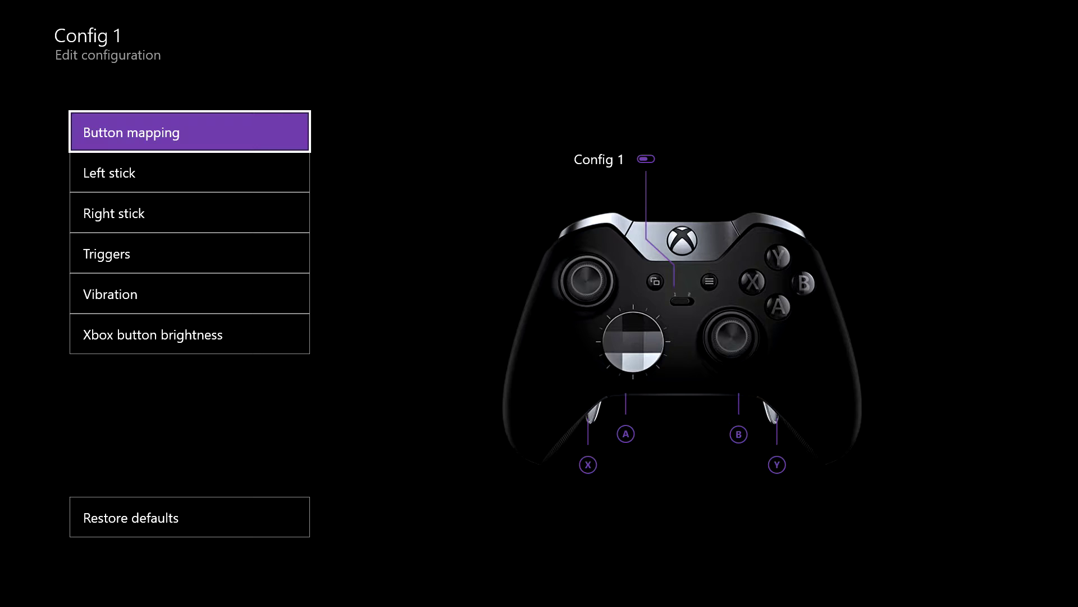
# Open Button mapping for Config 1 with the A button chosen for remapping.
pyautogui.press('Return')
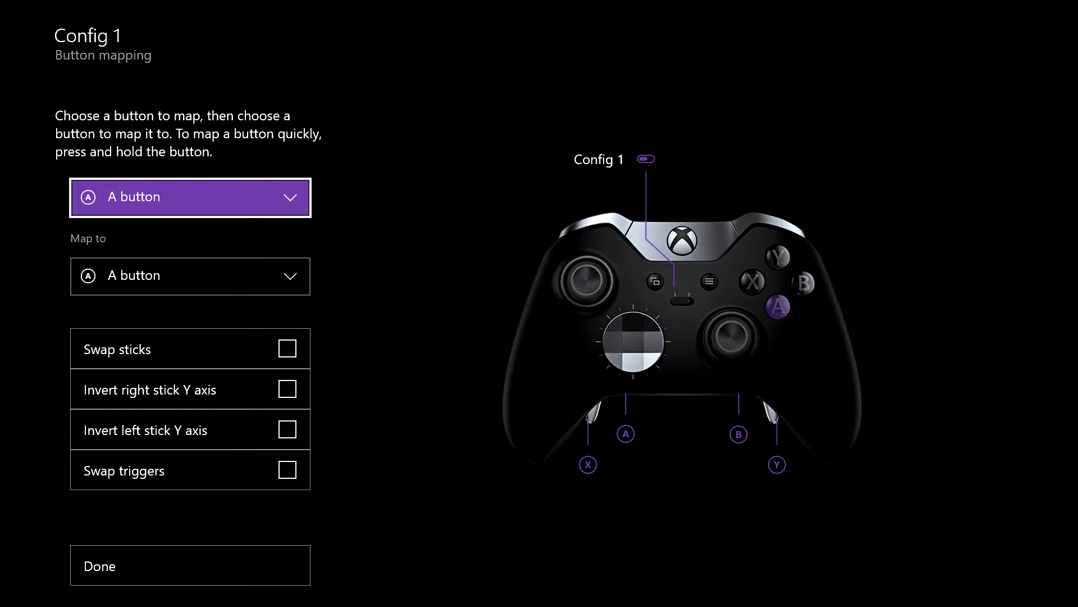
pyautogui.press('Return')
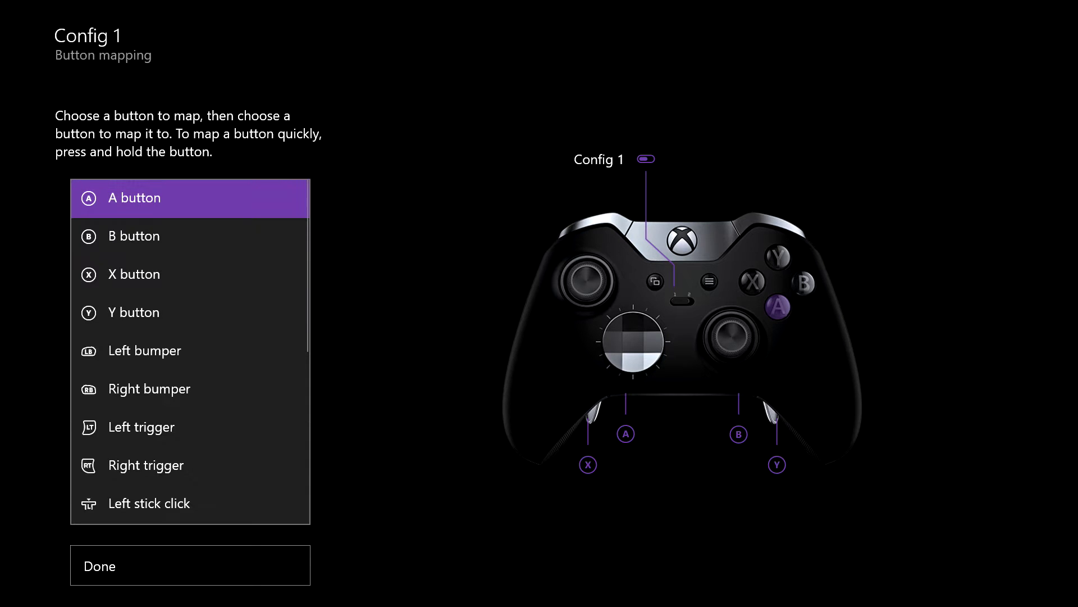
pyautogui.press('Down')
pyautogui.press('Up')
pyautogui.press('Return')
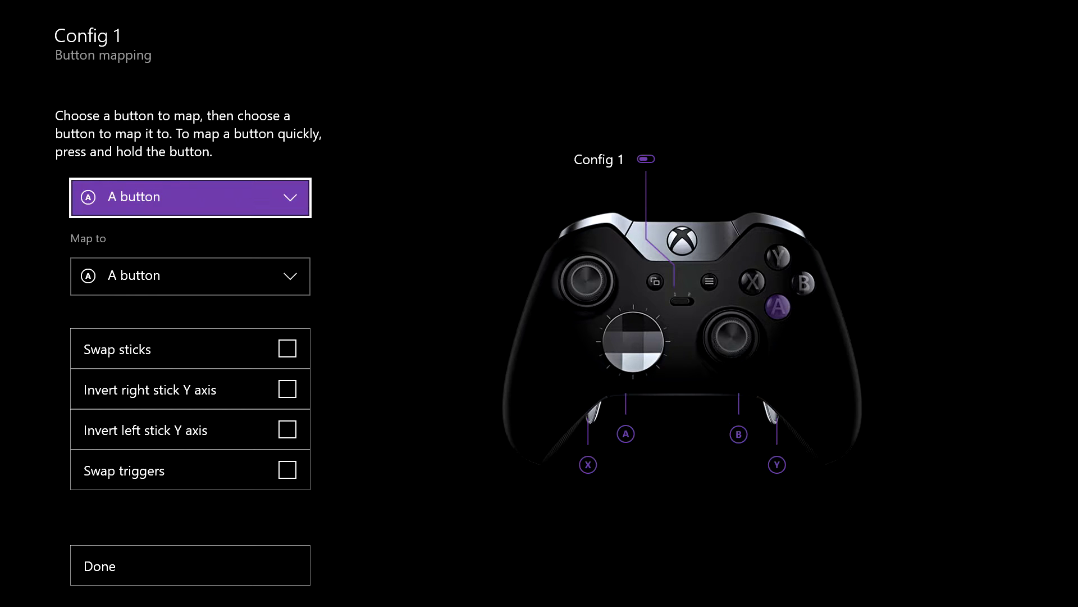
pyautogui.press('Return')
pyautogui.press('Return')
pyautogui.press('Return')
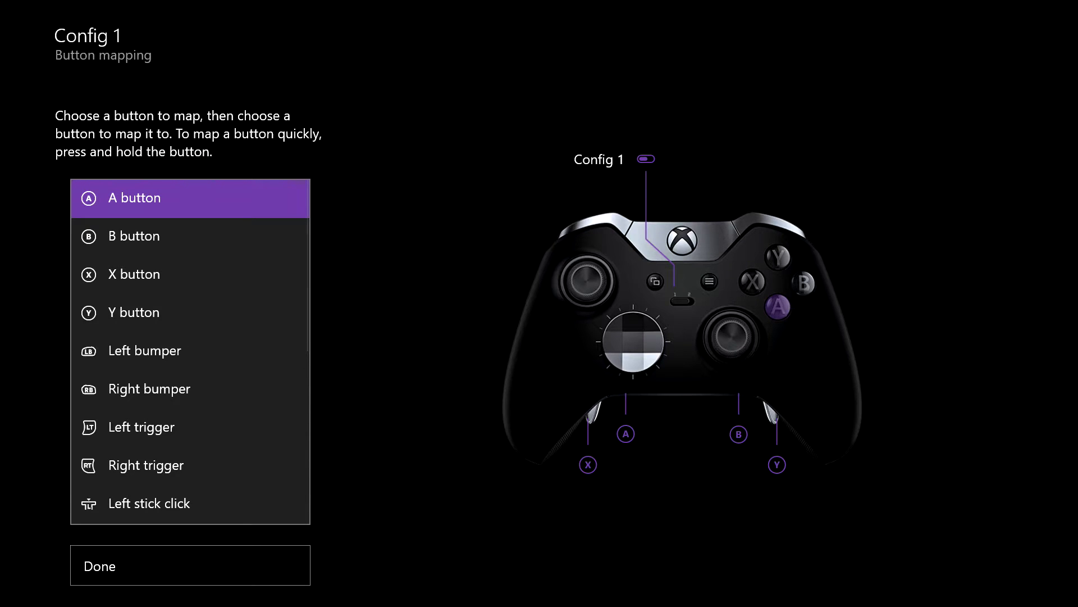
pyautogui.press('Return')
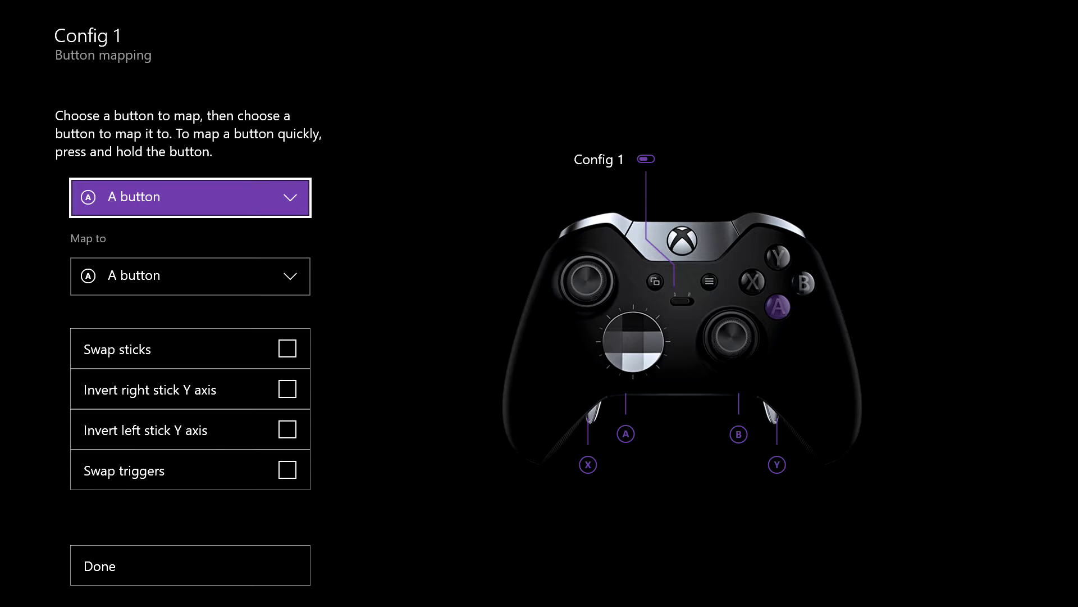
# Map the A button to B, then set its target back to A.
pyautogui.press('Return')
pyautogui.press('Return')
pyautogui.press('Down')
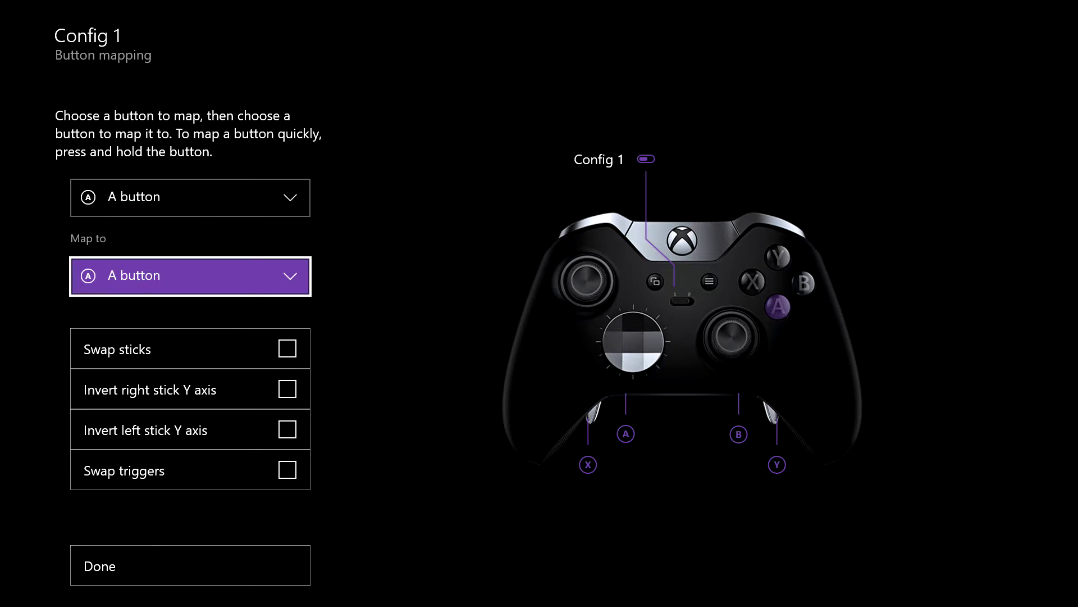
pyautogui.press('Return')
pyautogui.press('Down')
pyautogui.press('Return')
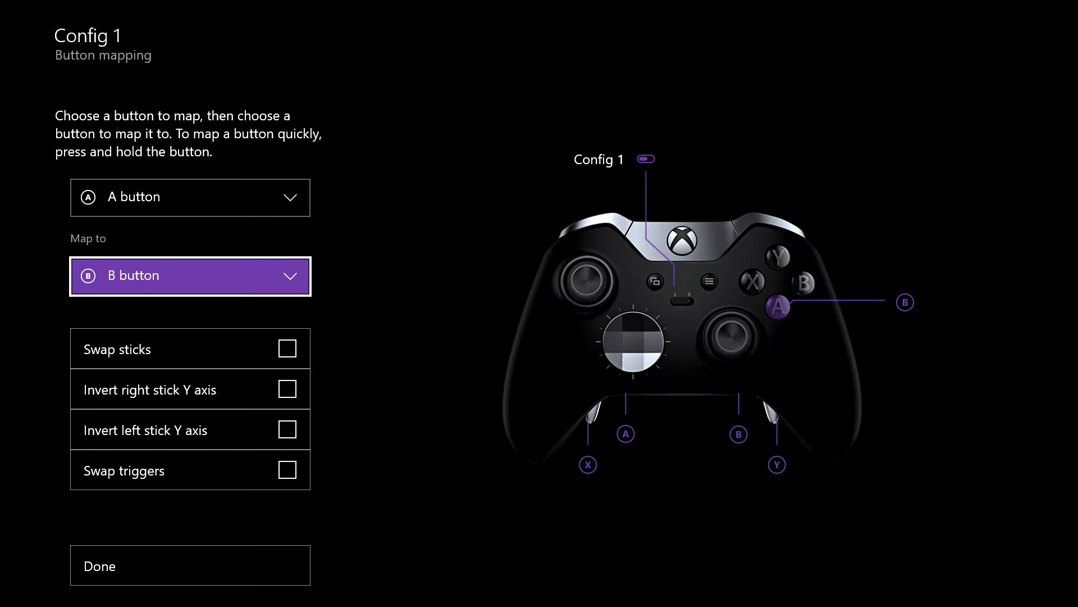
pyautogui.press('Up')
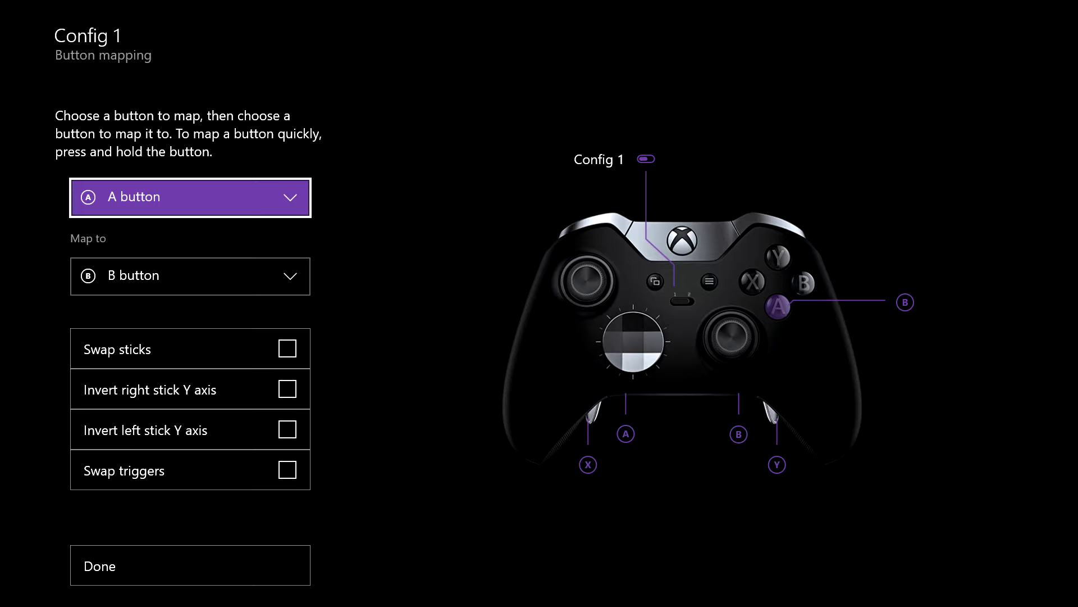
pyautogui.press('Down')
pyautogui.press('Down')
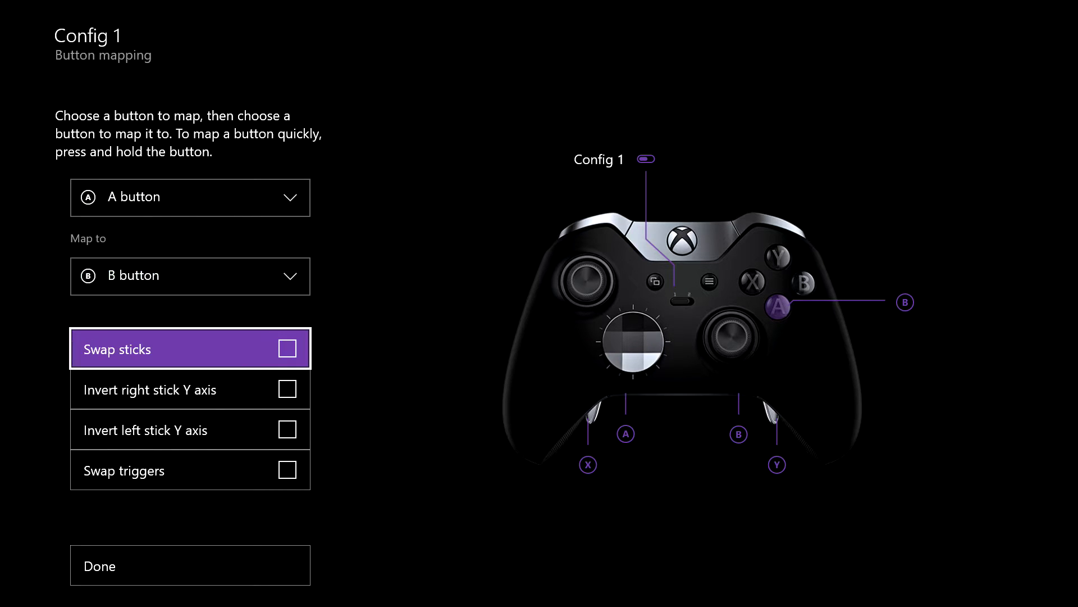
pyautogui.press('Up')
pyautogui.press('Up')
# Turn Swap sticks on and back off, leaving A mapped to A.
pyautogui.press('Down')
pyautogui.press('Return')
pyautogui.press('Up')
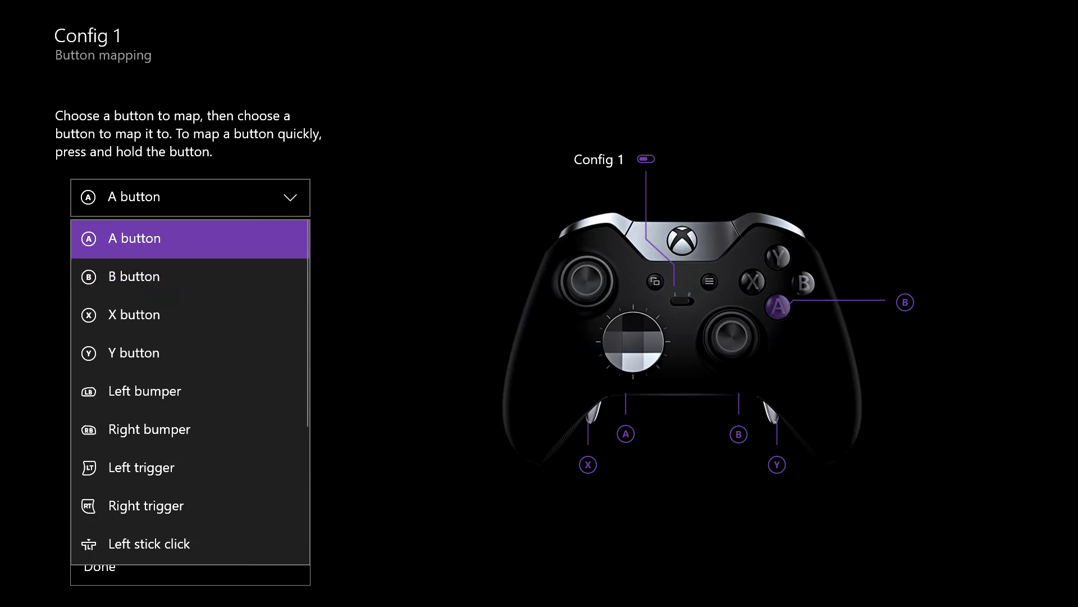
pyautogui.press('Return')
pyautogui.press('Down')
pyautogui.press('Return')
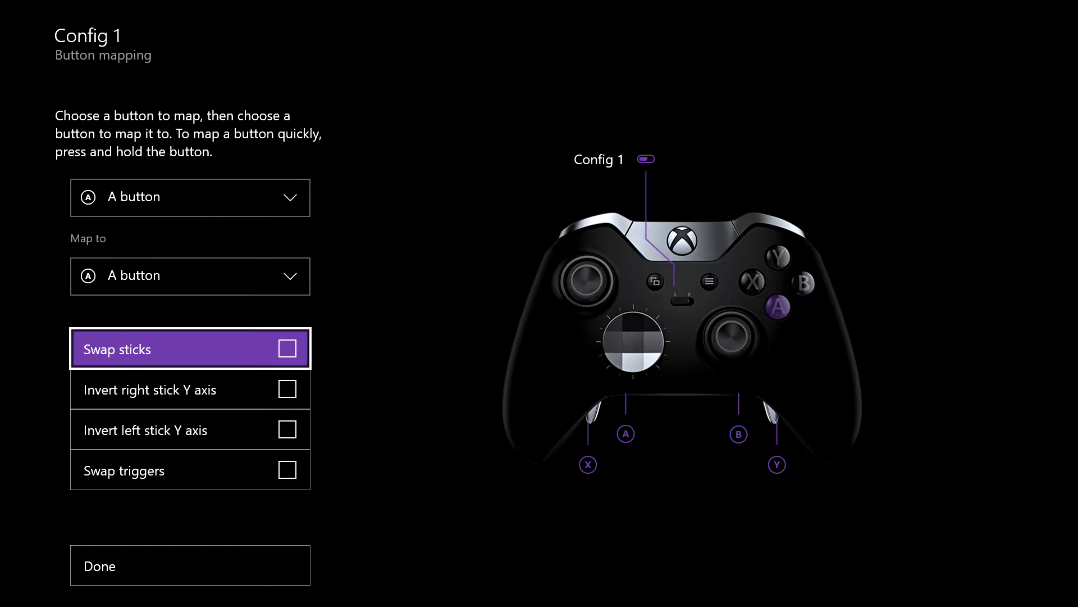
pyautogui.press('Return')
pyautogui.press('Down')
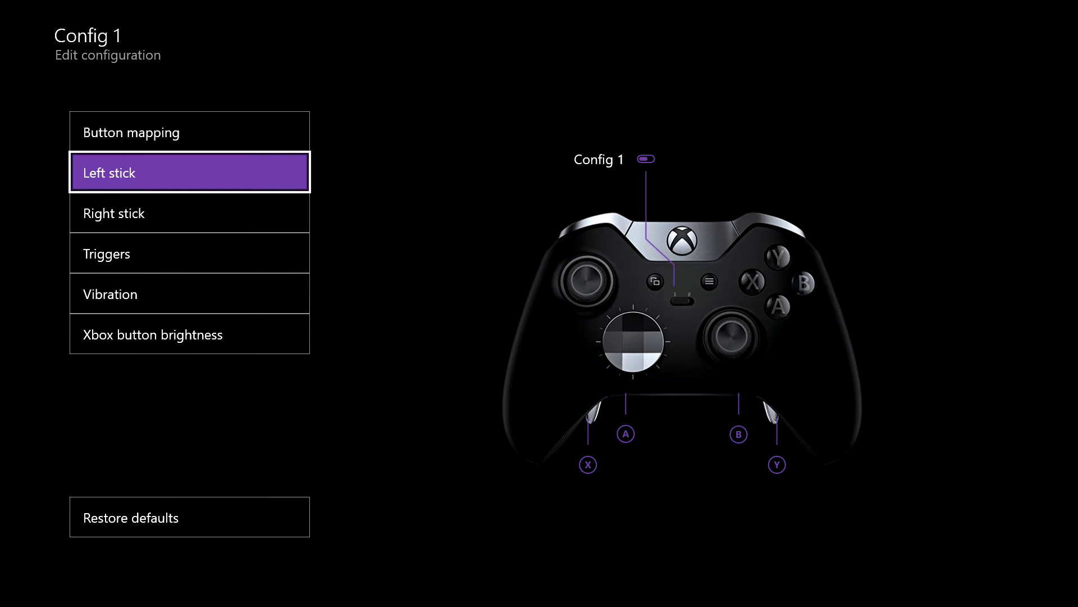
pyautogui.press('Return')
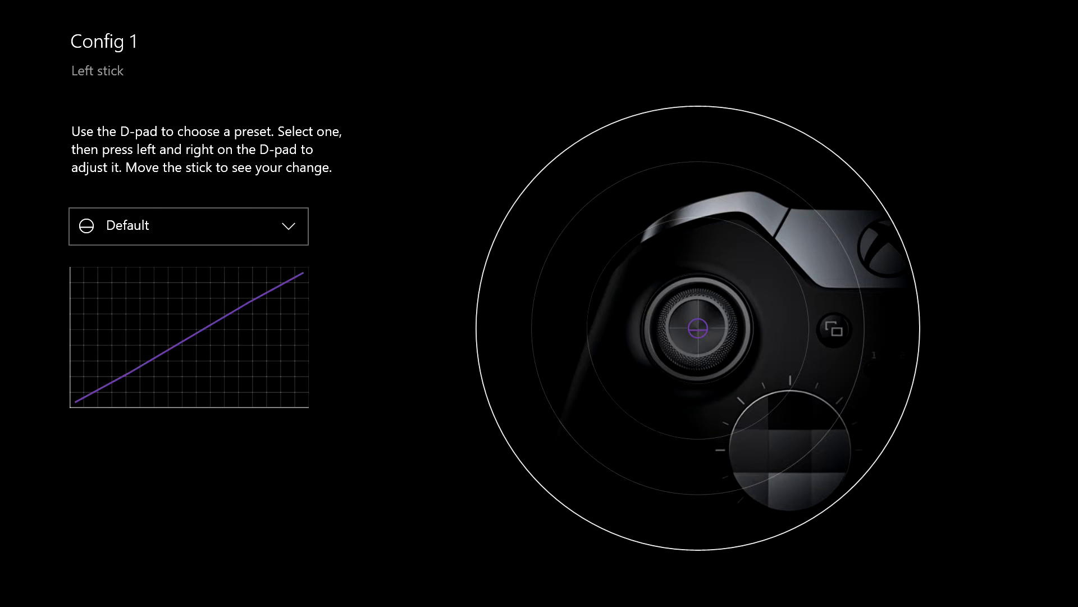
pyautogui.press('Left')
pyautogui.press('Right')
pyautogui.press('Up')
pyautogui.press('Down')
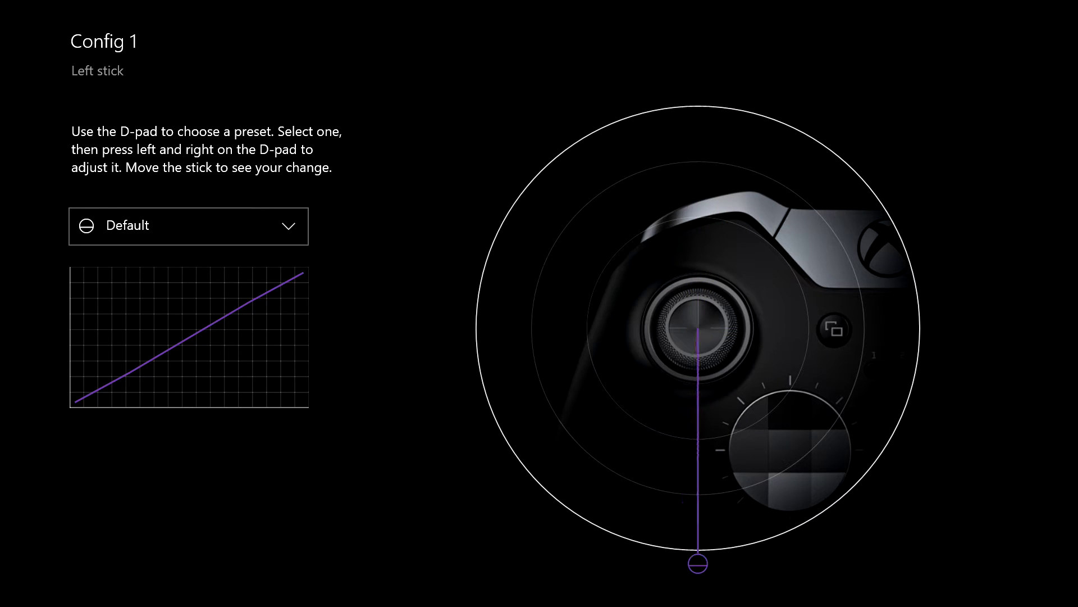
pyautogui.press('Left')
pyautogui.press('Right')
pyautogui.press('Left')
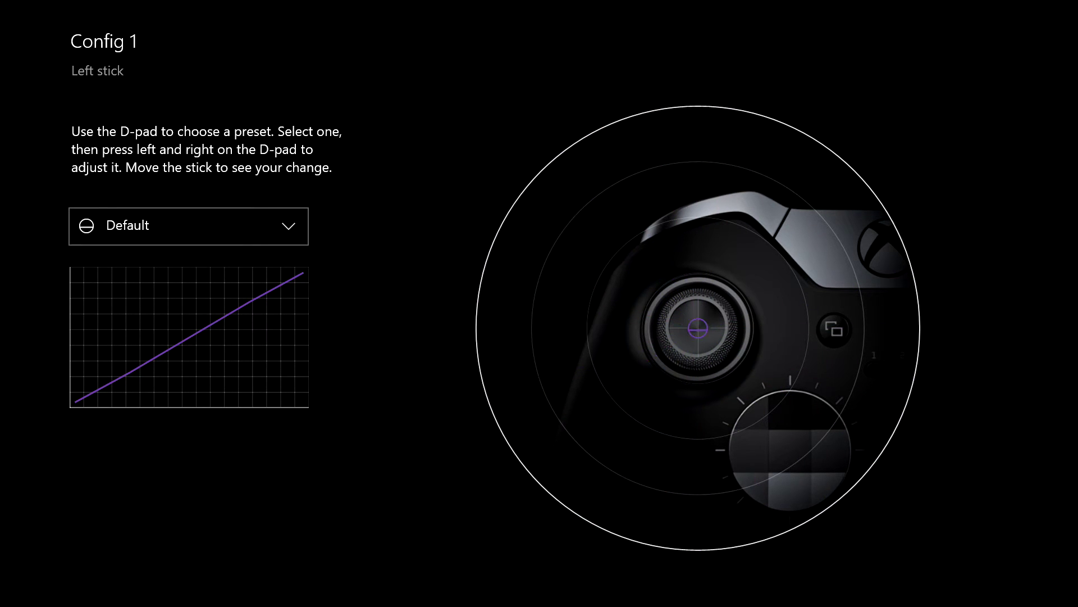
pyautogui.press('Left')
pyautogui.press('Left')
pyautogui.press('Escape')
pyautogui.press('Down')
pyautogui.press('Down')
pyautogui.press('Down')
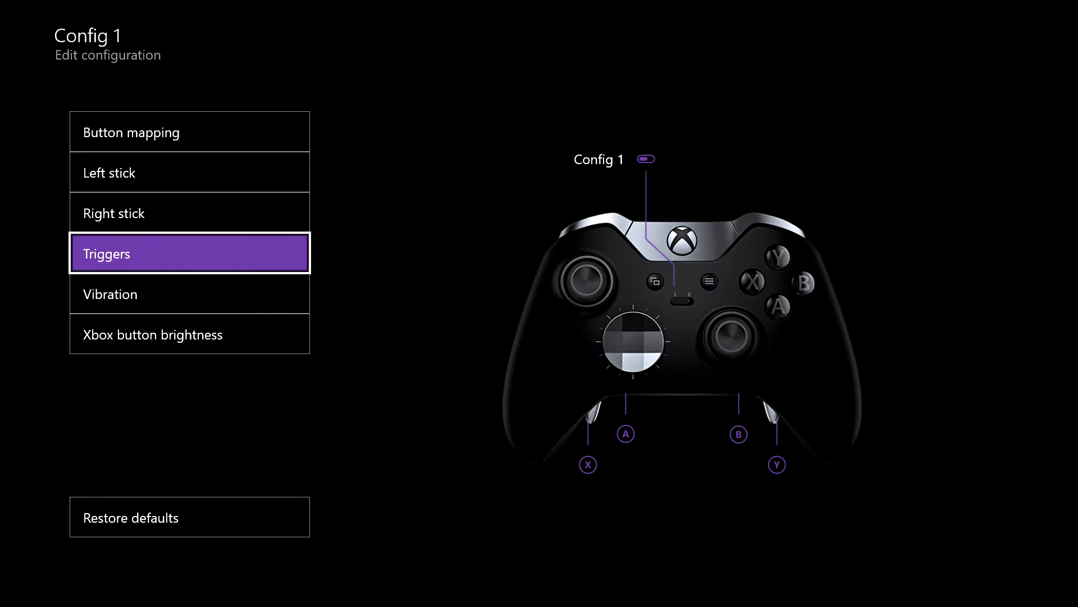
pyautogui.press('Return')
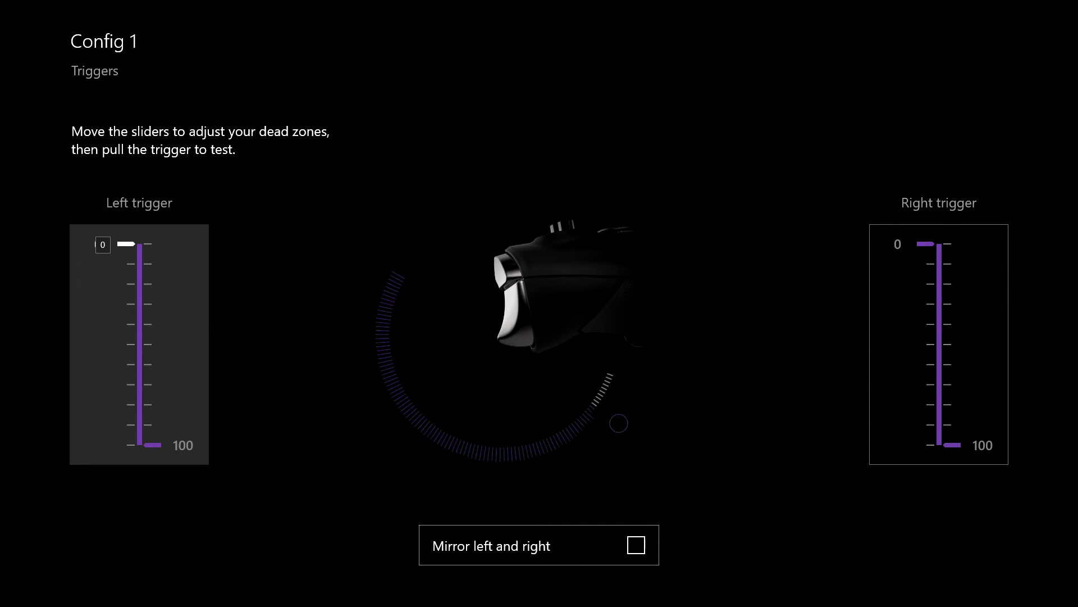
# Set the Left trigger dead zone to 45, then 40, then back to 0, and return to Edit configuration.
pyautogui.press('Down')
pyautogui.press('Down')
pyautogui.press('Down')
pyautogui.press('Down')
pyautogui.press('Down')
pyautogui.press('Down')
pyautogui.press('Down')
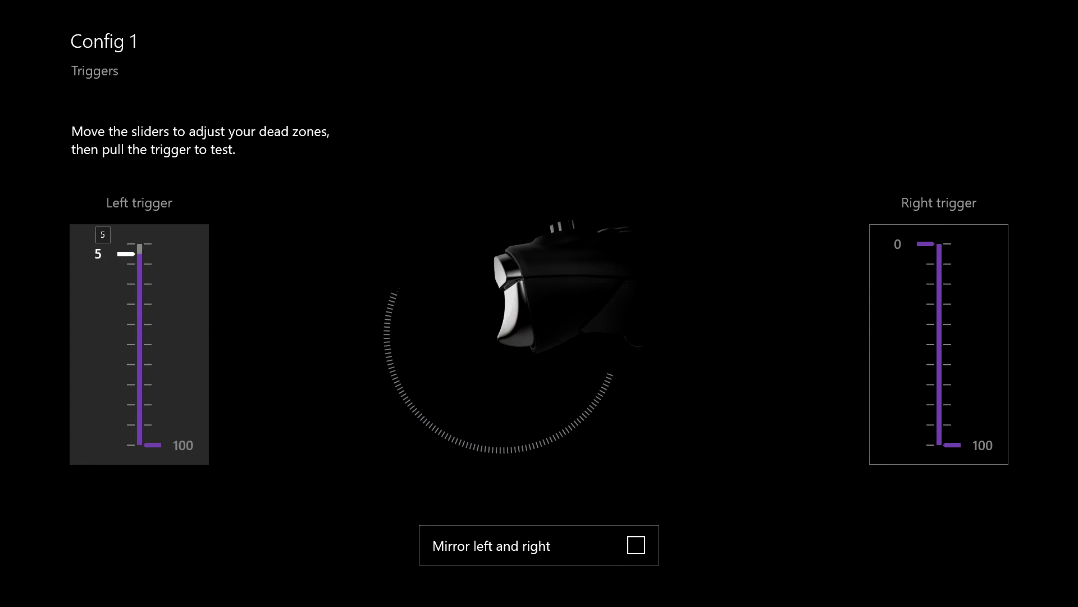
pyautogui.press('Down')
pyautogui.press('Down')
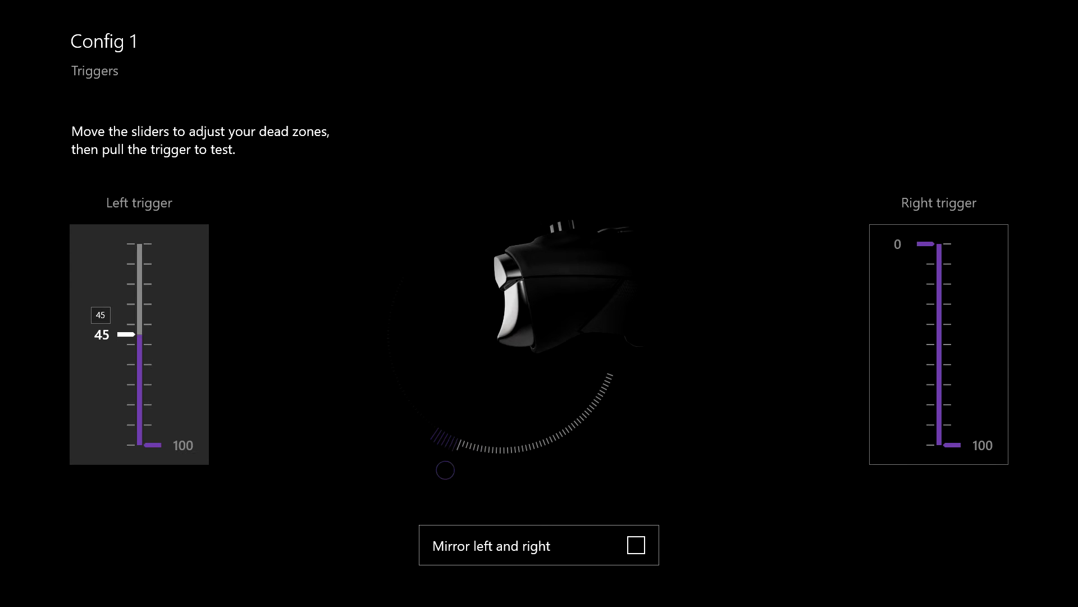
pyautogui.press('Up')
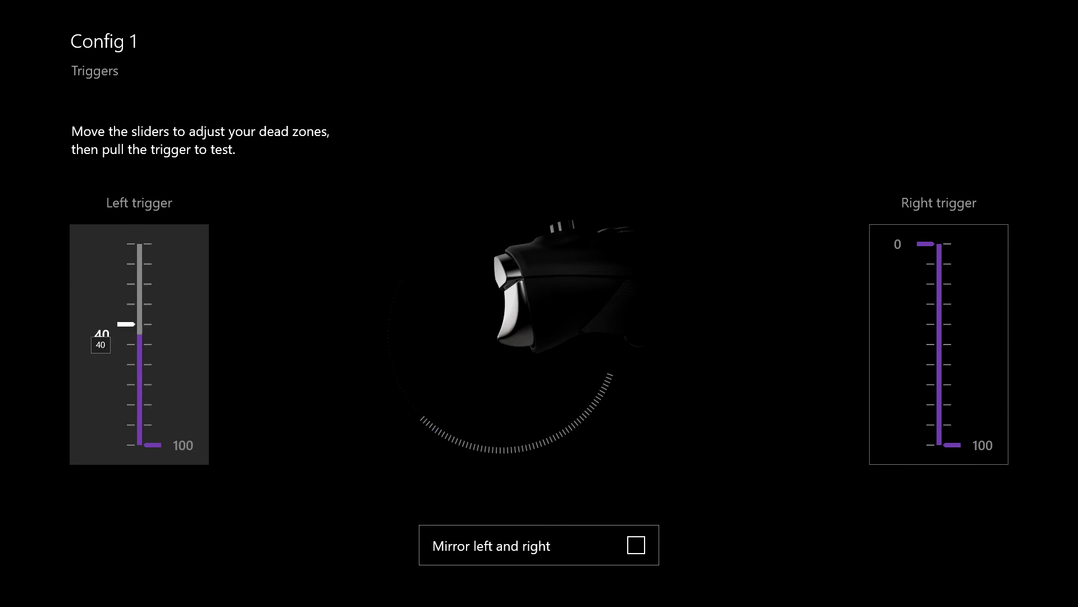
pyautogui.press('Up')
pyautogui.press('Up')
pyautogui.press('Up')
pyautogui.press('Up')
pyautogui.press('Up')
pyautogui.press('Up')
pyautogui.press('Up')
pyautogui.press('Up')
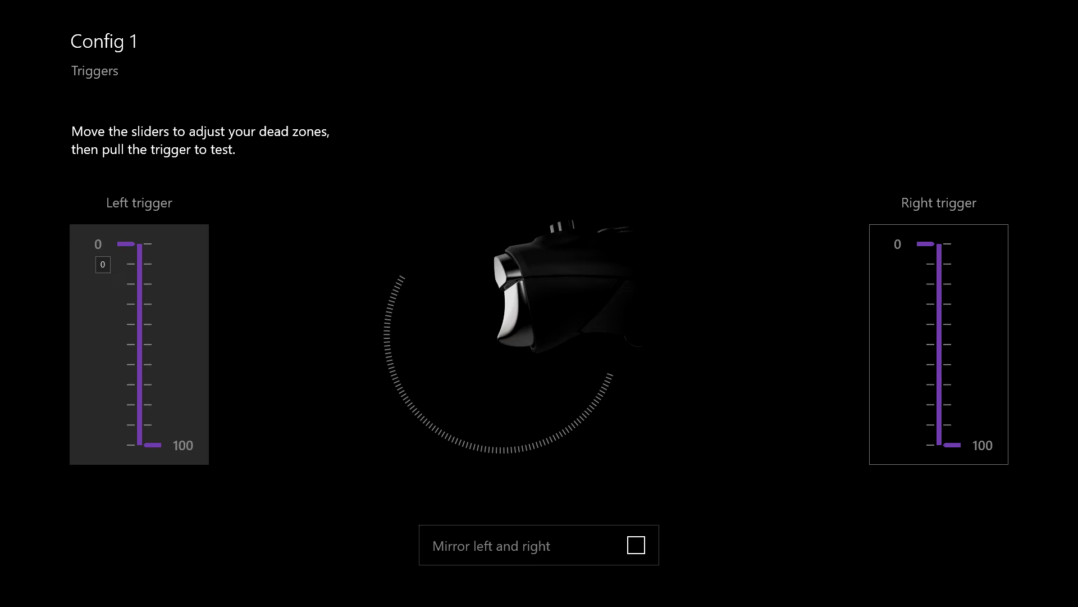
pyautogui.press('Escape')
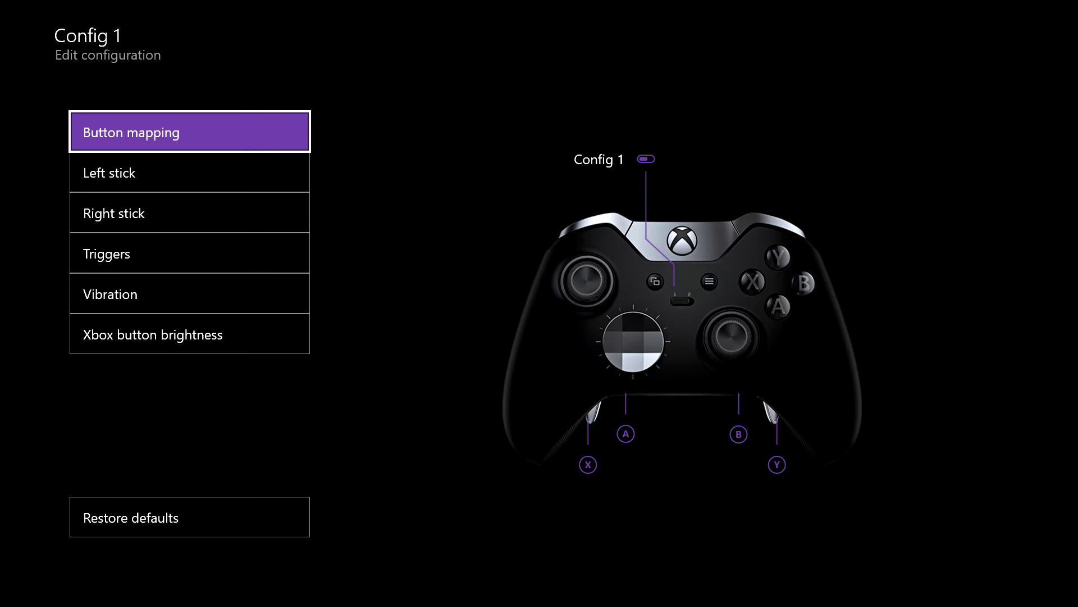
pyautogui.press('Down')
pyautogui.press('Down')
pyautogui.press('Down')
pyautogui.press('Down')
# Open Vibration and step between the Left trigger, Left main, Right main and Right trigger sliders.
pyautogui.press('Return')
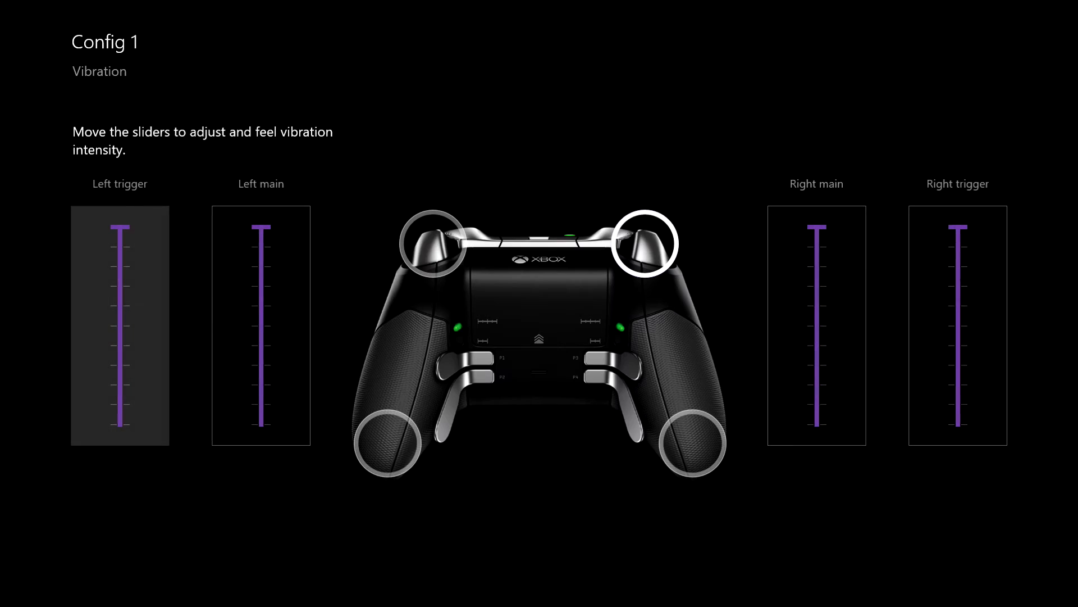
pyautogui.press('Up')
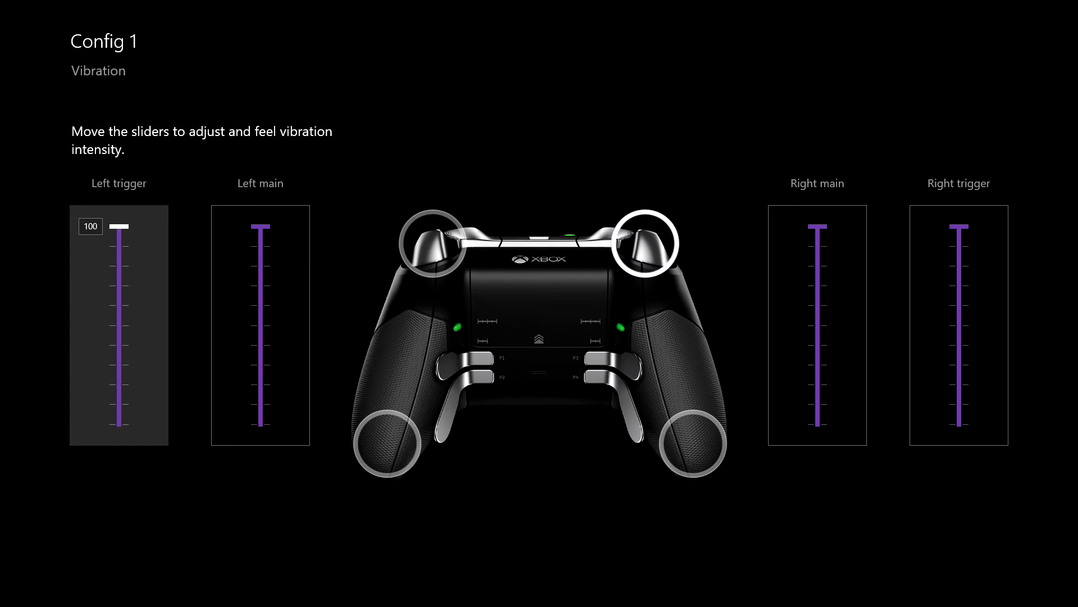
pyautogui.press('Right')
pyautogui.press('Down')
pyautogui.press('Up')
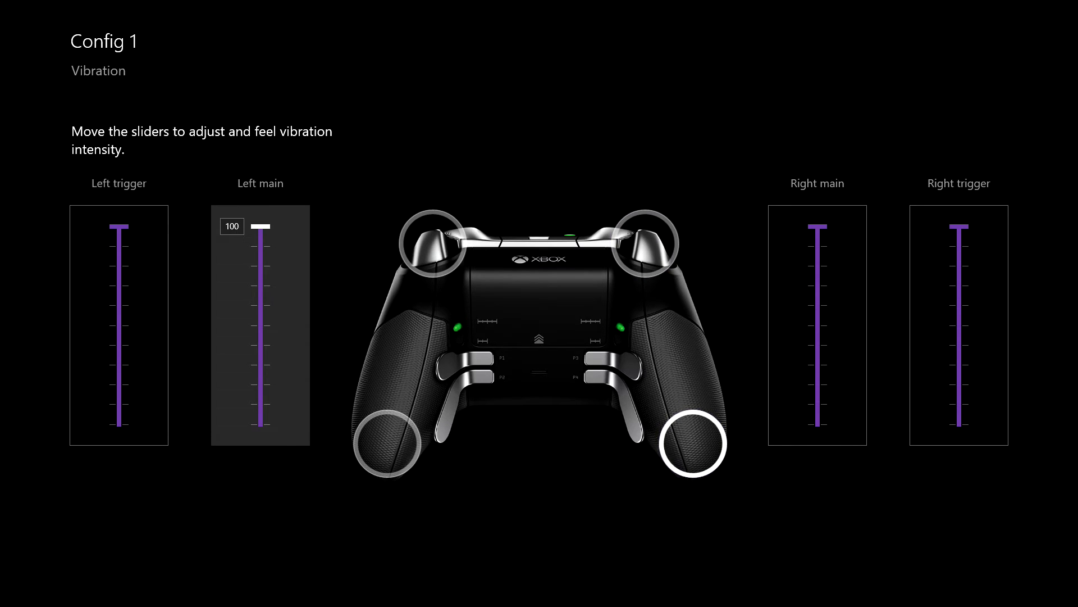
pyautogui.press('Right')
pyautogui.press('Left')
pyautogui.press('Right')
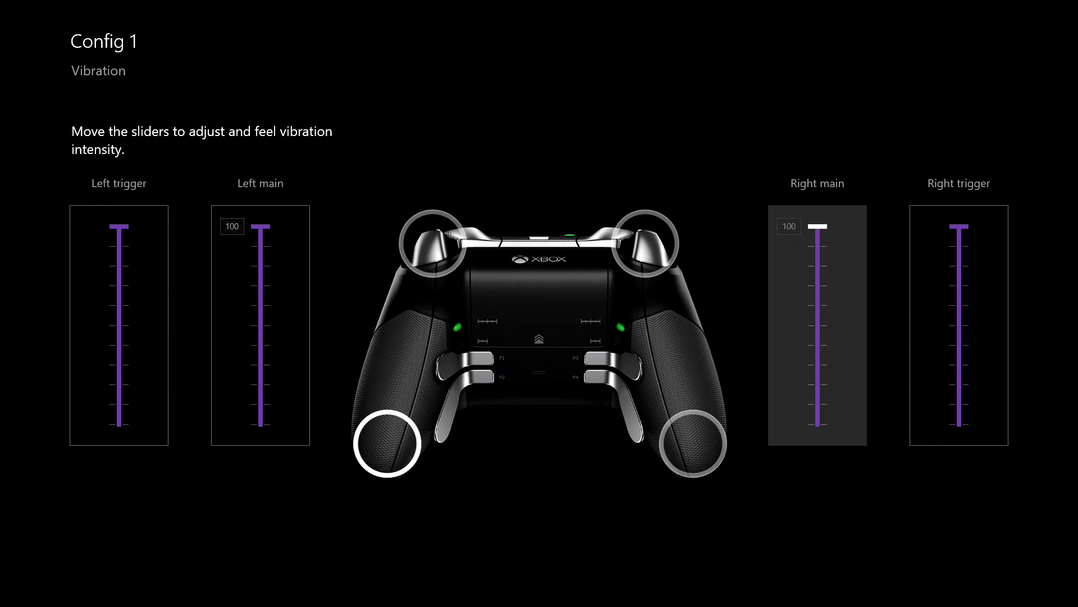
pyautogui.press('Left')
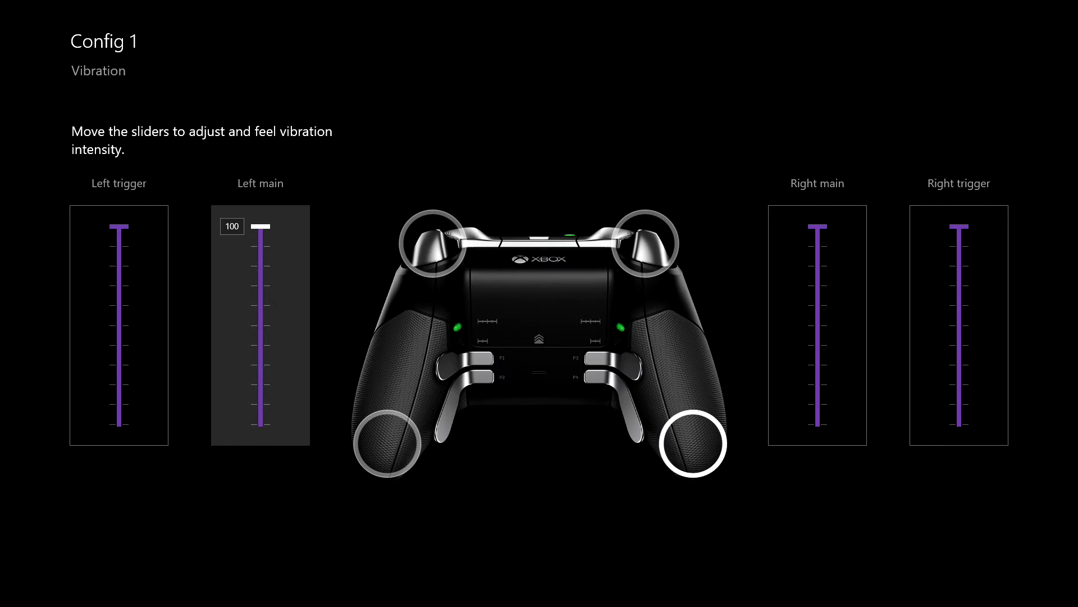
pyautogui.press('Left')
pyautogui.press('Right')
pyautogui.press('Right')
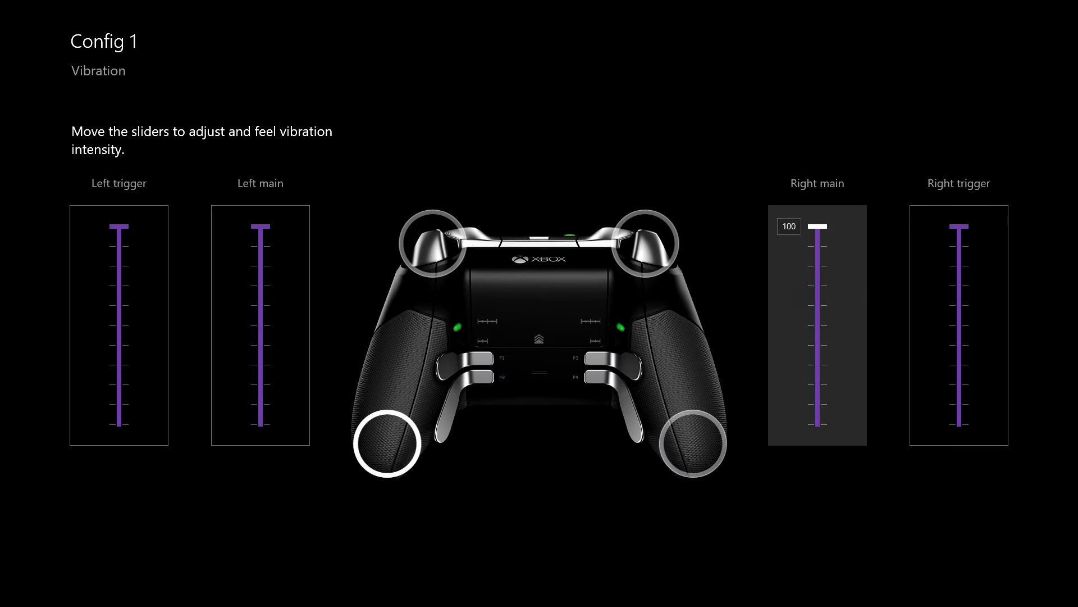
pyautogui.press('Right')
pyautogui.press('Left')
pyautogui.press('Left')
pyautogui.press('Left')
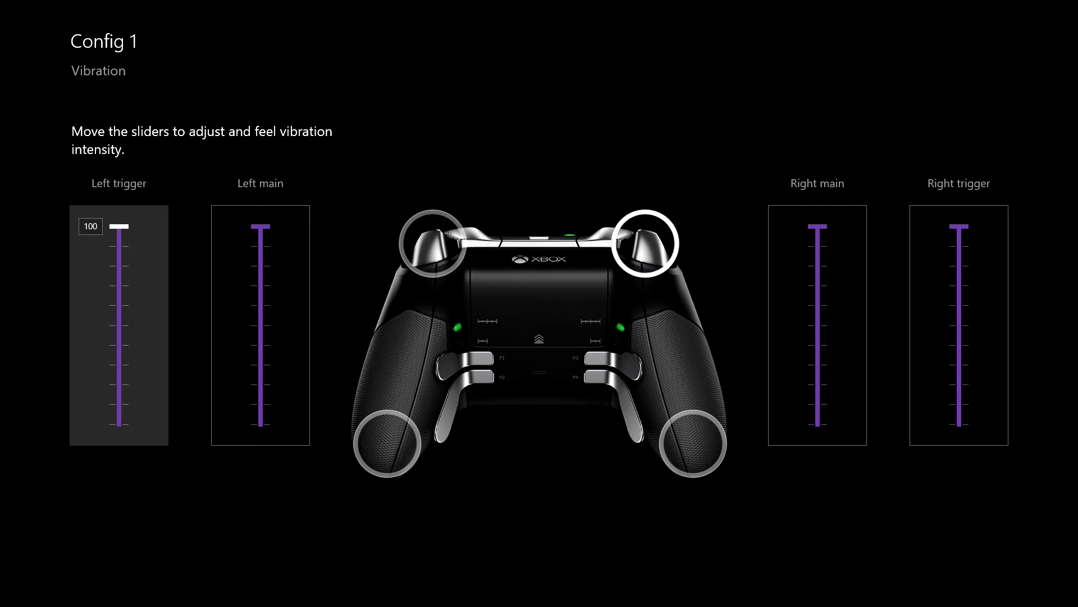
pyautogui.press('Right')
pyautogui.press('Right')
pyautogui.press('Right')
pyautogui.press('Left')
pyautogui.press('Left')
pyautogui.press('Left')
pyautogui.press('Right')
# Lower Left main vibration to 0, raise it back to 100, and return to Edit configuration.
pyautogui.press('Down')
pyautogui.press('Down')
pyautogui.press('Down')
pyautogui.press('Down')
pyautogui.press('Down')
pyautogui.press('Down')
pyautogui.press('Down')
pyautogui.press('Down')
pyautogui.press('Down')
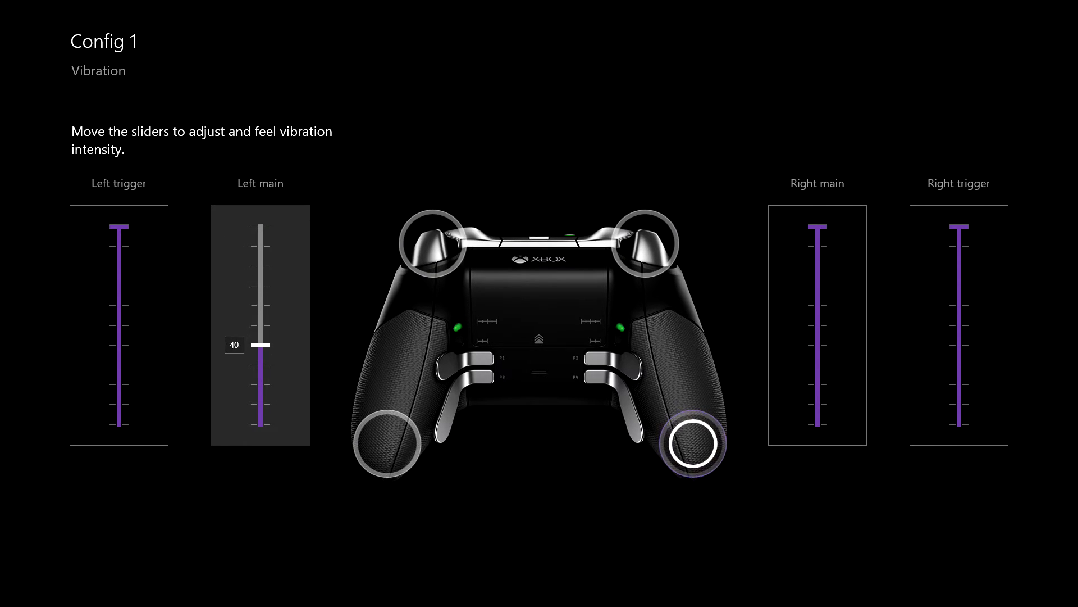
pyautogui.press('Down')
pyautogui.press('Up')
pyautogui.press('Up')
pyautogui.press('Up')
pyautogui.press('Up')
pyautogui.press('Up')
pyautogui.press('Up')
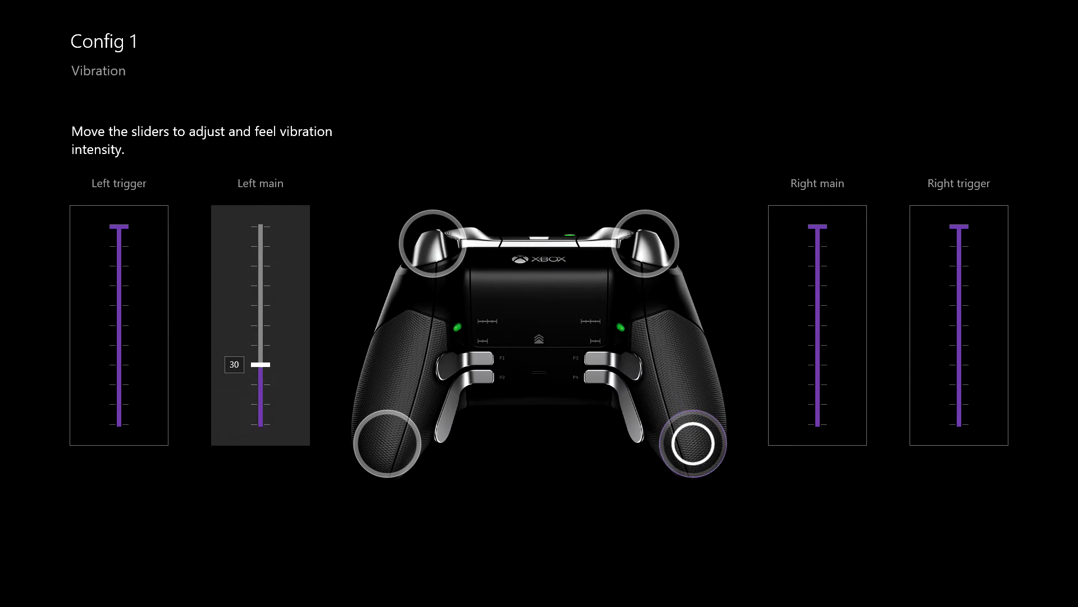
pyautogui.press('Up')
pyautogui.press('Up')
pyautogui.press('Up')
pyautogui.press('Up')
pyautogui.press('Escape')
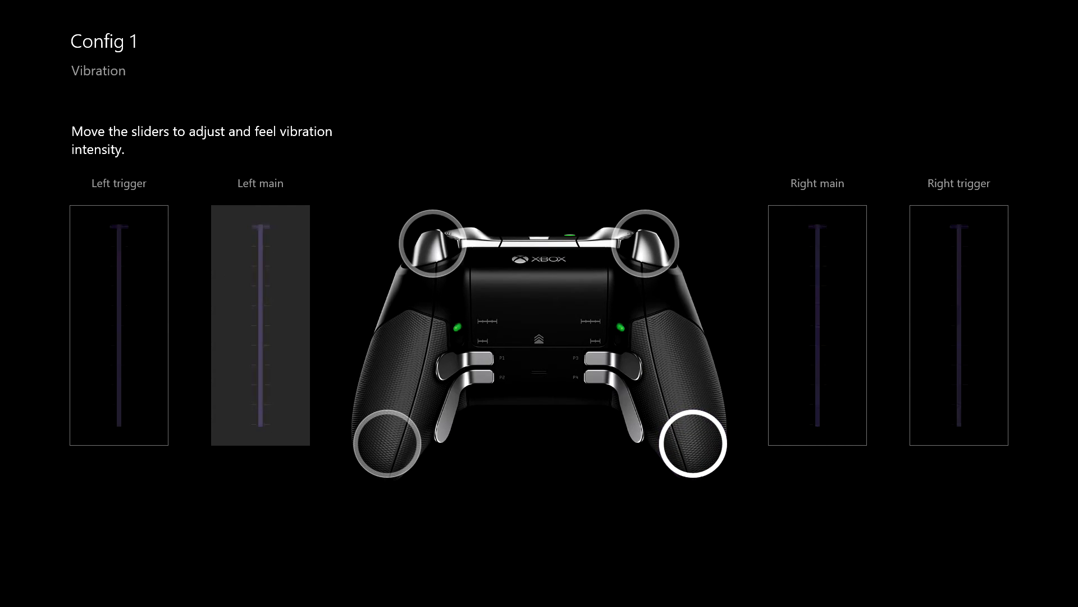
pyautogui.press('Down')
pyautogui.press('Down')
pyautogui.press('Down')
pyautogui.press('Down')
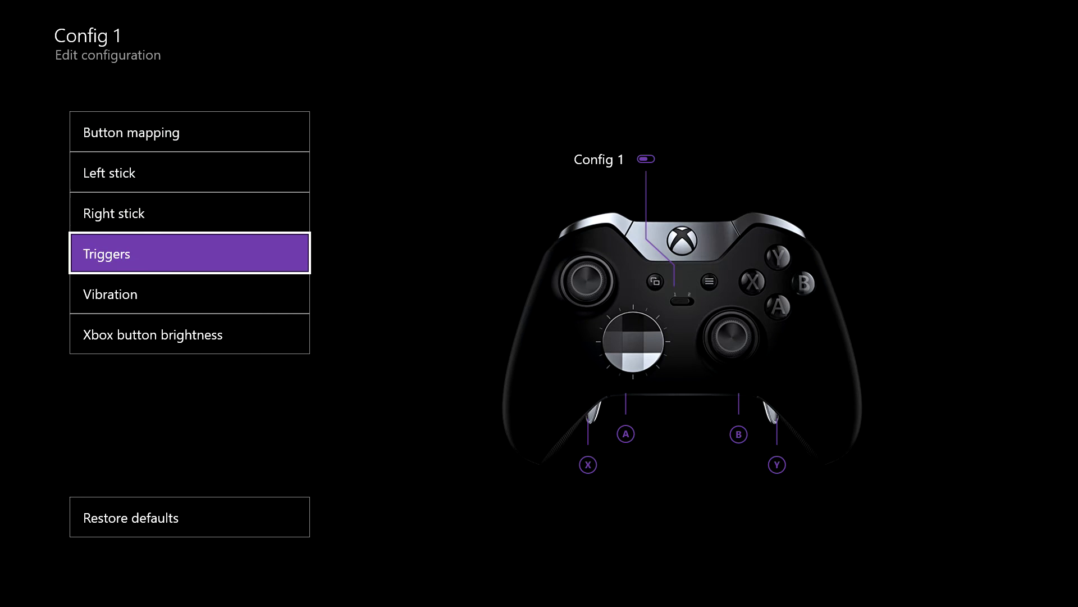
# Open Xbox button brightness and dim the slider to 20.
pyautogui.press('Down')
pyautogui.press('Return')
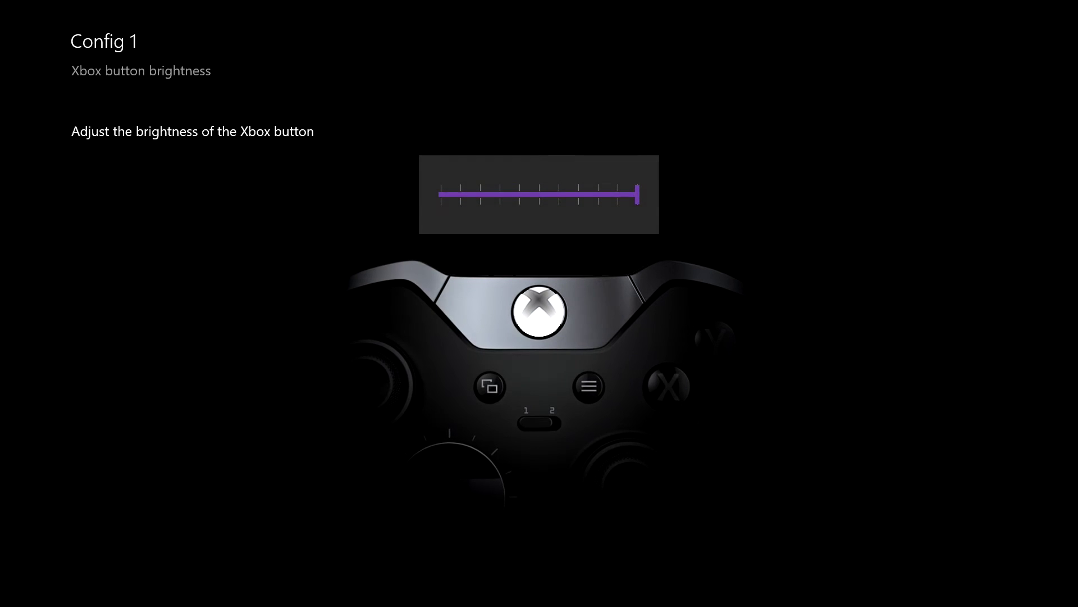
pyautogui.press('Left')
pyautogui.press('Left')
pyautogui.press('Left')
pyautogui.press('Left')
pyautogui.press('Left')
pyautogui.press('Left')
pyautogui.press('Left')
pyautogui.press('Left')
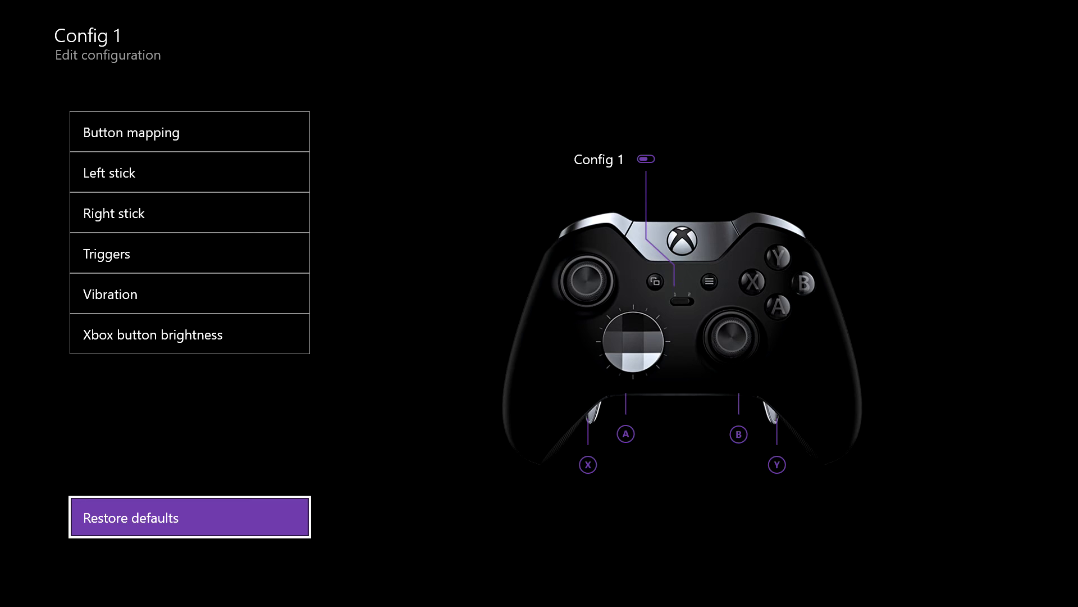
# Open Community configurations and browse the Final Fantasy XV and Forza Motorsport 6 tiles.
pyautogui.press('Escape')
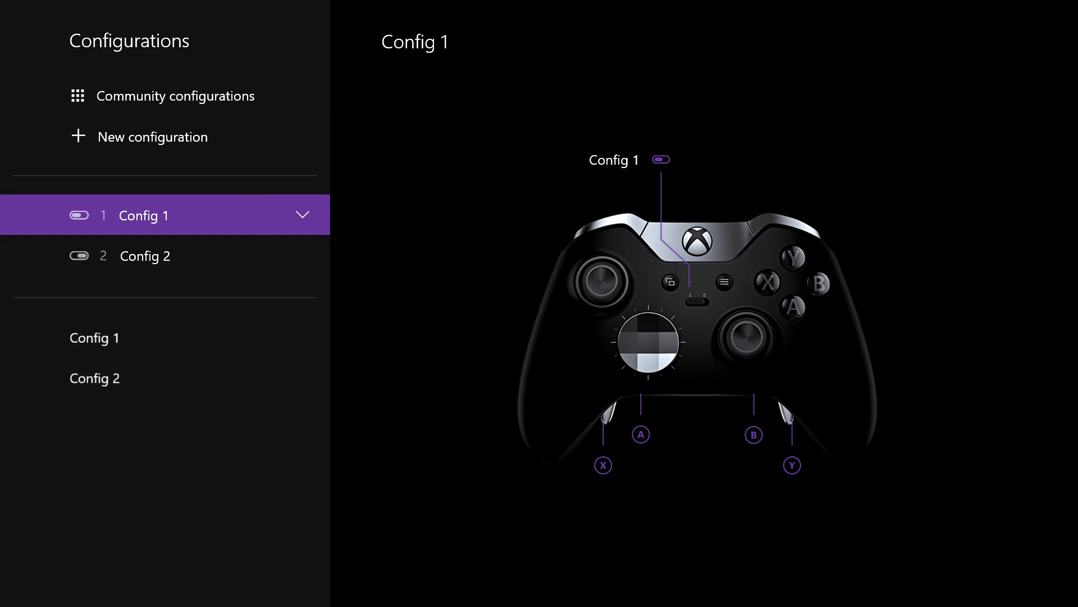
pyautogui.press('Up')
pyautogui.press('Up')
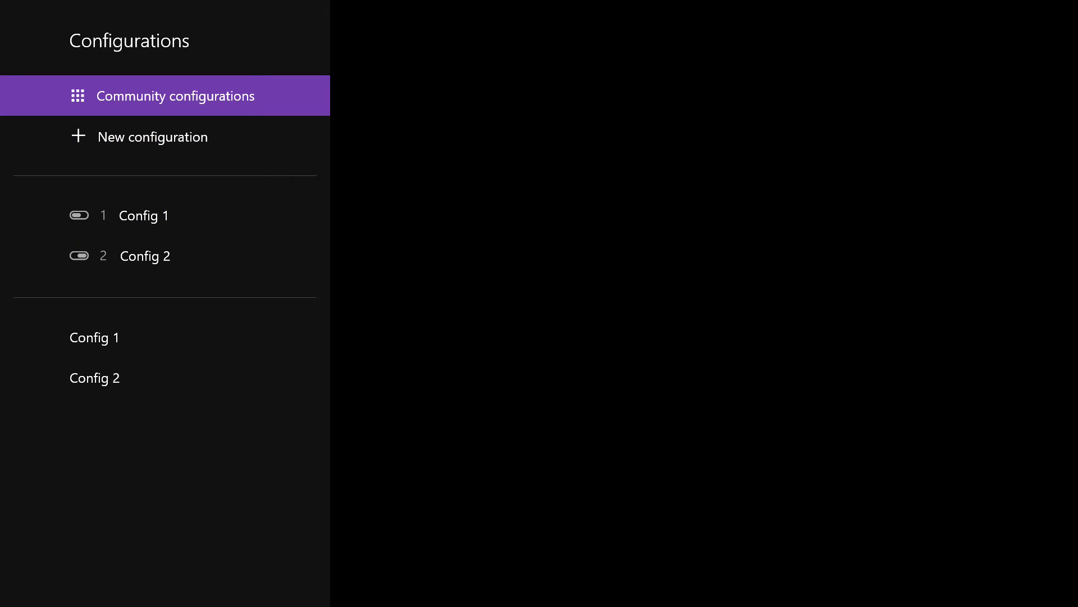
pyautogui.press('Return')
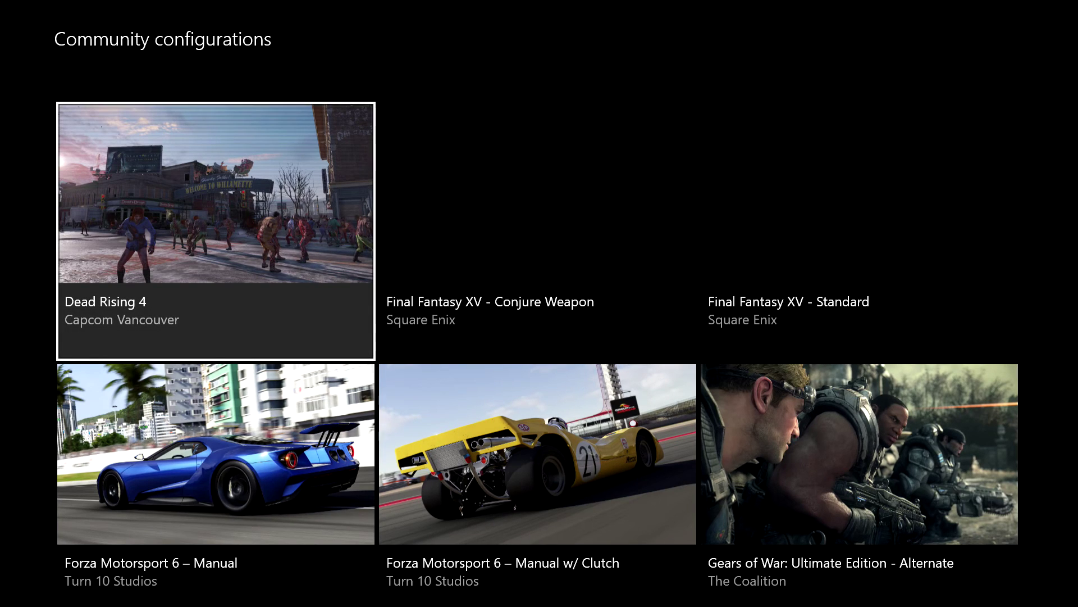
pyautogui.press('Right')
pyautogui.press('Down')
pyautogui.press('Up')
pyautogui.press('Right')
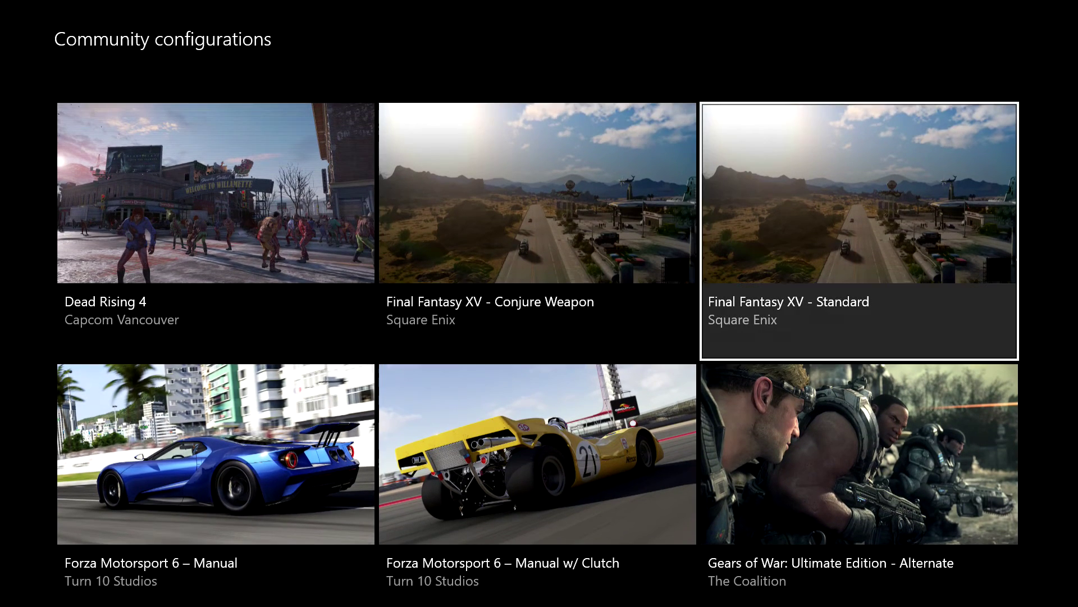
pyautogui.press('Down')
pyautogui.press('Left')
# Browse the Gears of War, Halo 5, Warframe and Rocket League configurations, then return to Configurations.
pyautogui.press('Left')
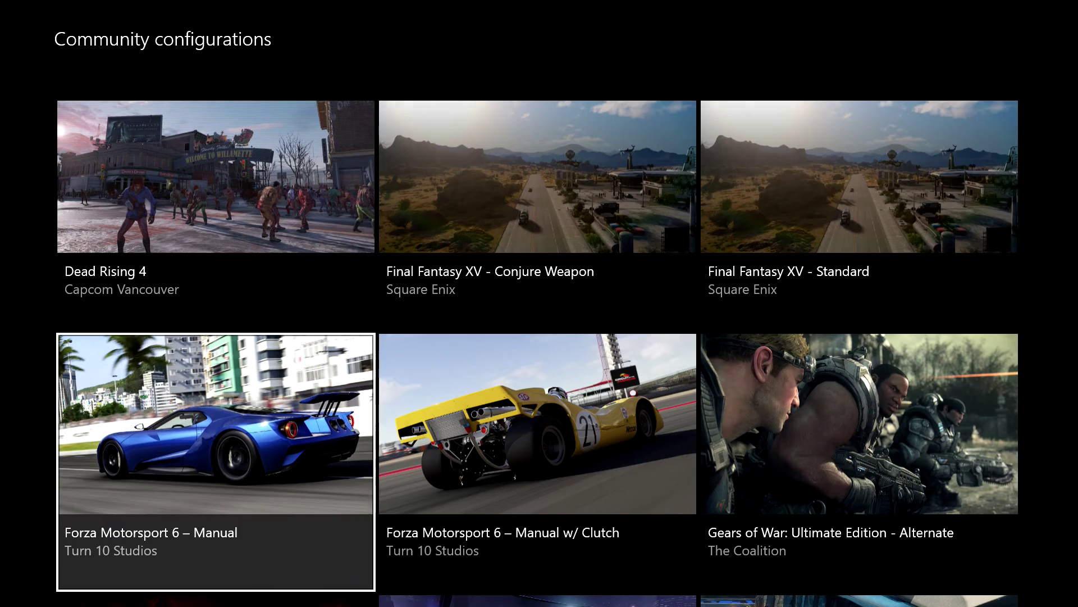
pyautogui.scroll(-3, 538, 354)
pyautogui.press('Right')
pyautogui.press('Up')
pyautogui.press('Down')
pyautogui.press('Left')
pyautogui.press('Right')
pyautogui.press('Right')
pyautogui.press('Up')
pyautogui.press('Down')
pyautogui.press('Down')
pyautogui.press('Down')
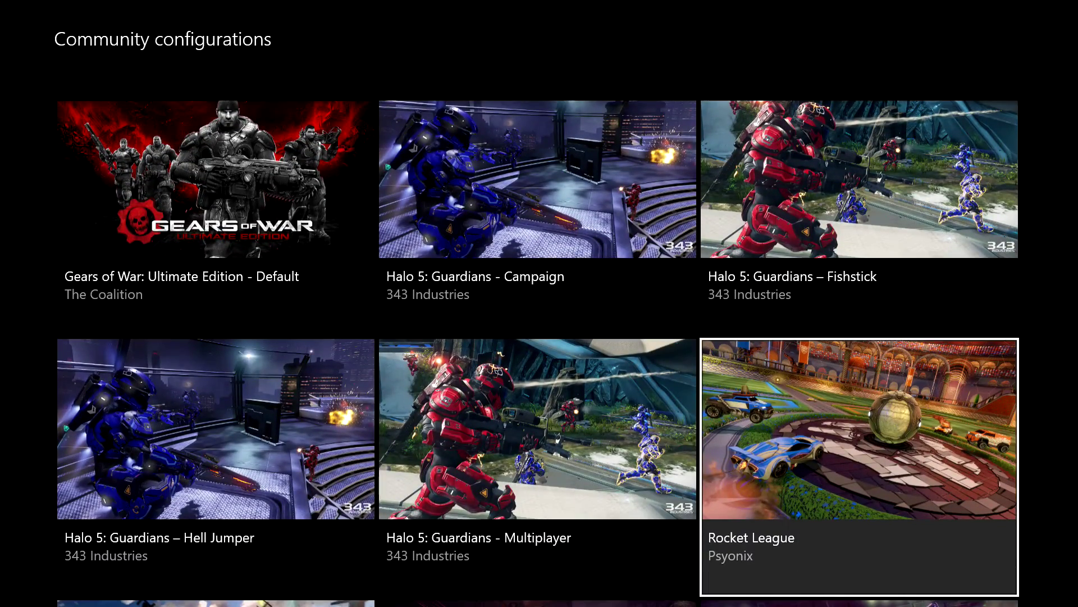
pyautogui.press('Left')
pyautogui.press('Left')
pyautogui.press('Up')
pyautogui.press('Right')
pyautogui.press('Right')
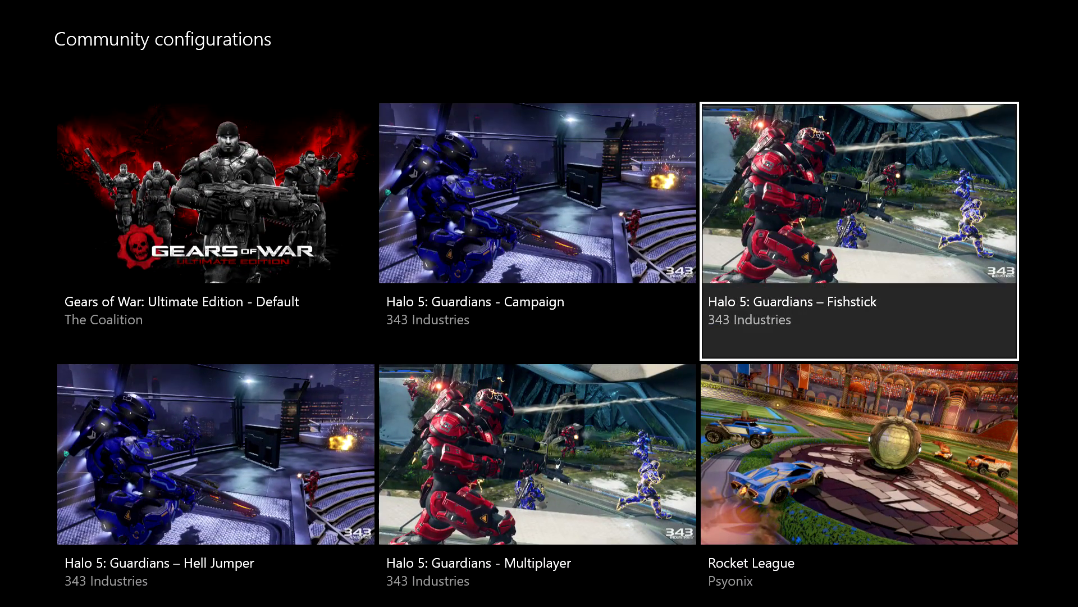
pyautogui.press('Down')
pyautogui.press('Down')
pyautogui.press('Left')
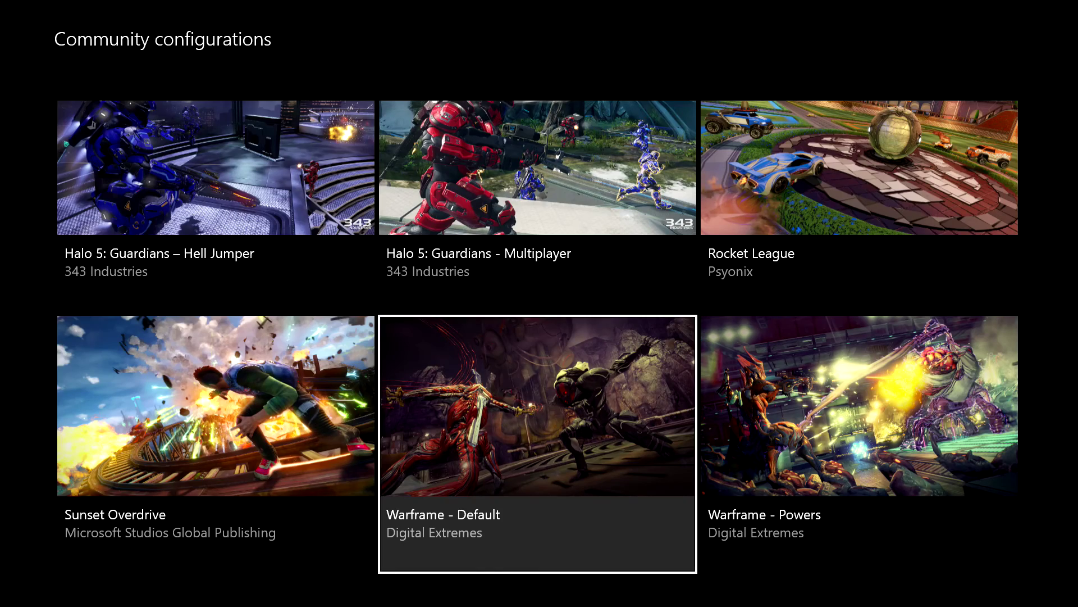
pyautogui.press('Up')
pyautogui.press('Left')
pyautogui.press('Up')
pyautogui.press('Up')
pyautogui.press('Right')
pyautogui.press('Down')
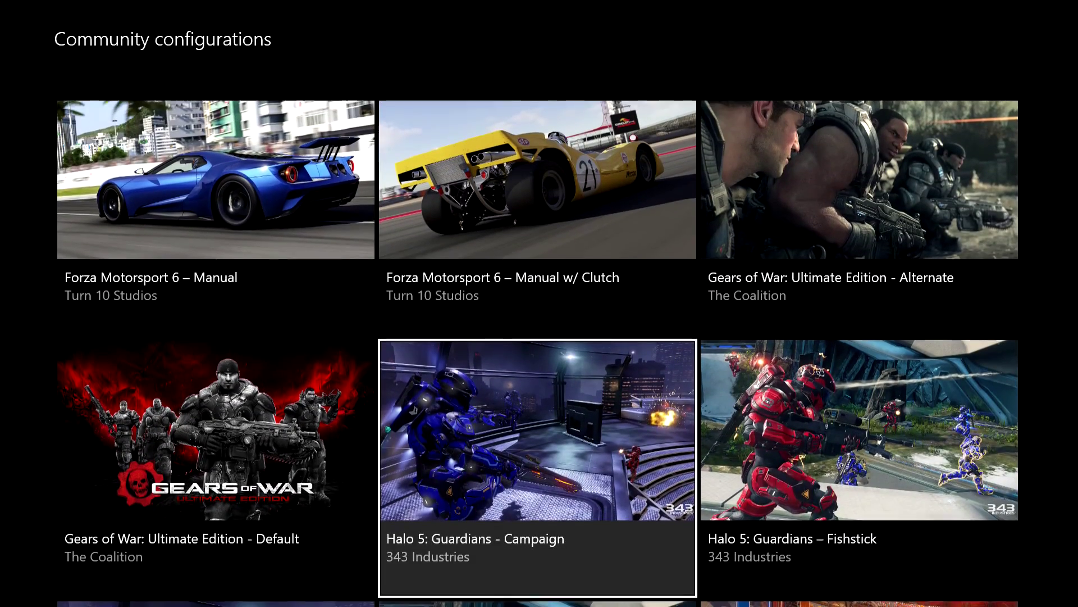
pyautogui.press('Escape')
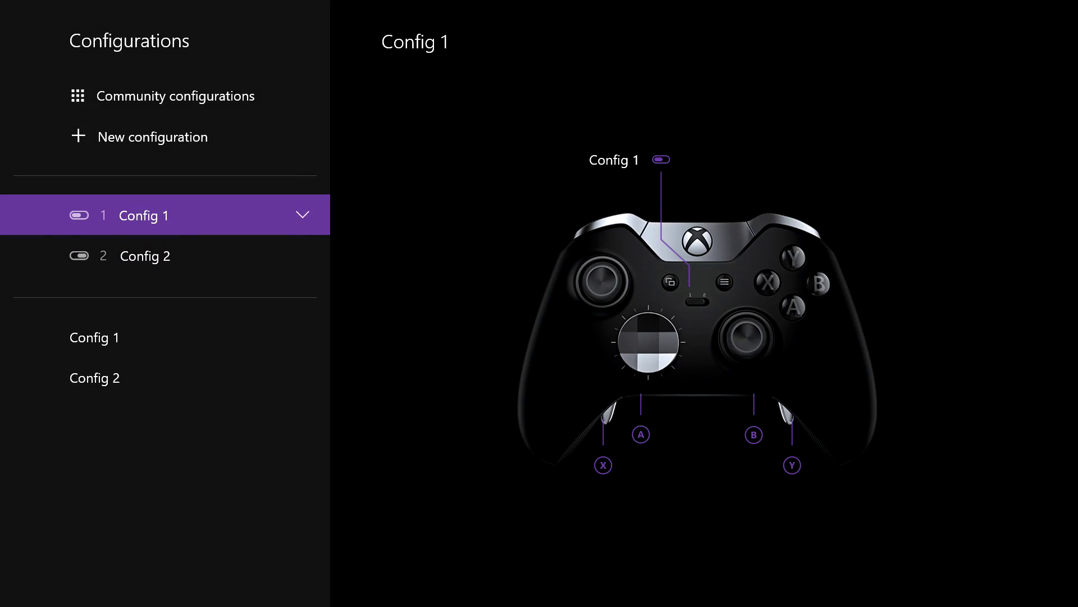
pyautogui.press('Up')
pyautogui.press('Return')
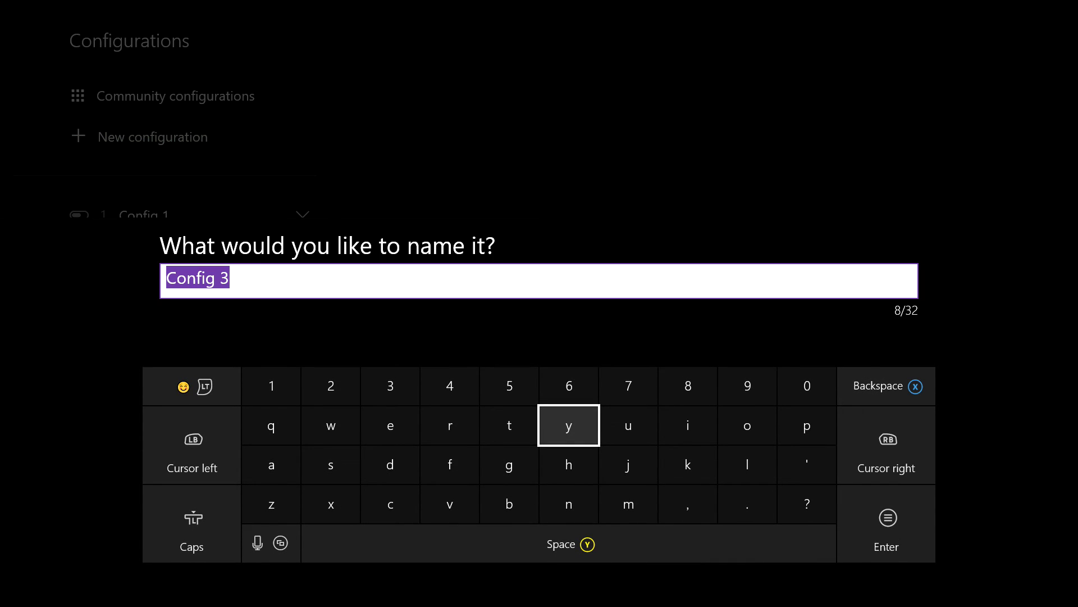
pyautogui.press('Escape')
pyautogui.press('Down')
pyautogui.press('Down')
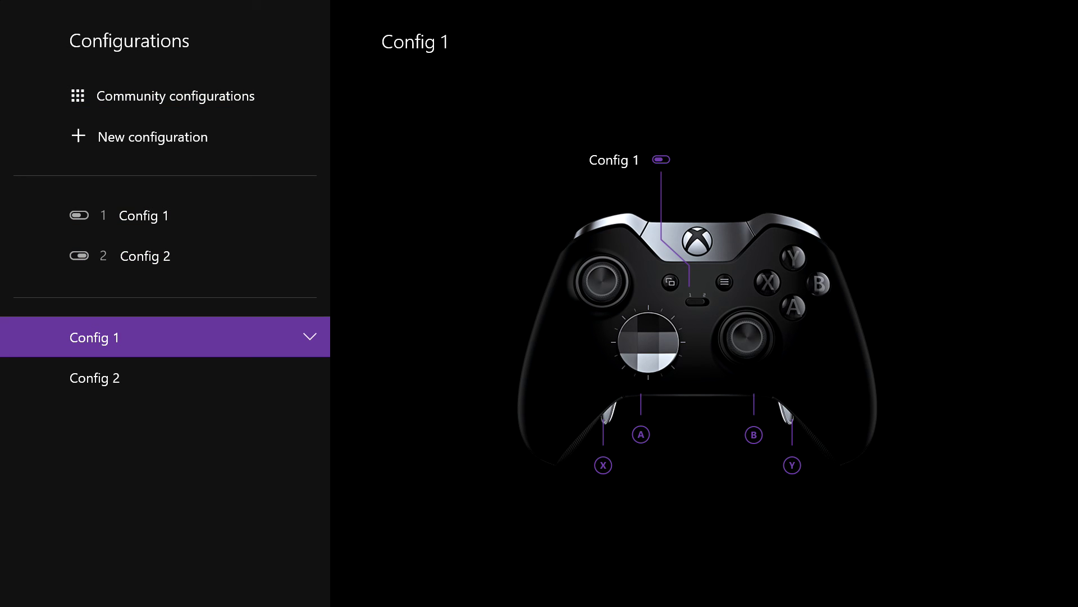